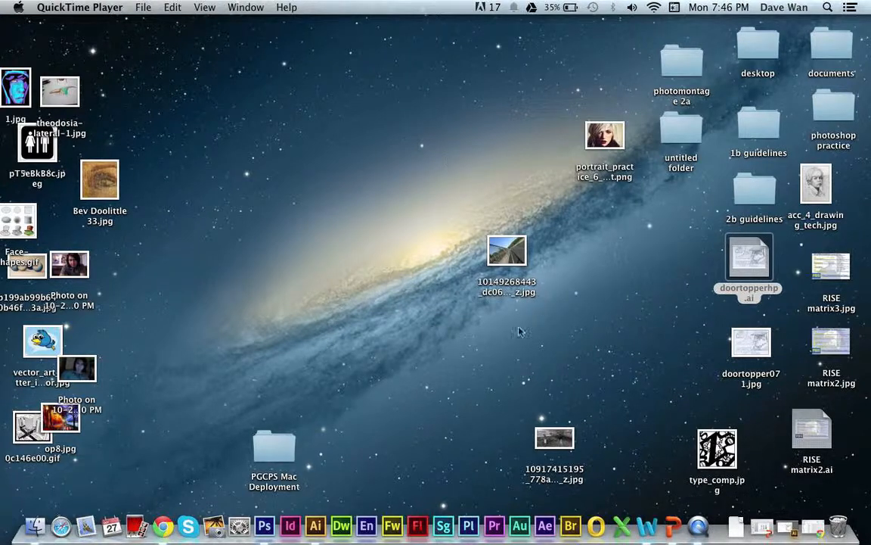
Restore the minimized doortopperhp.ai illustration in Illustrator and deselect the selected collar path.
click(788, 529)
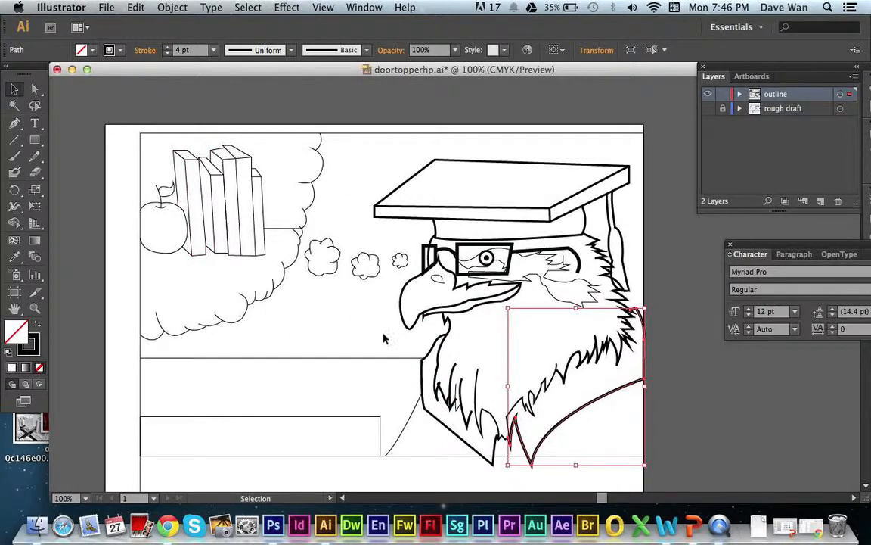
click(477, 340)
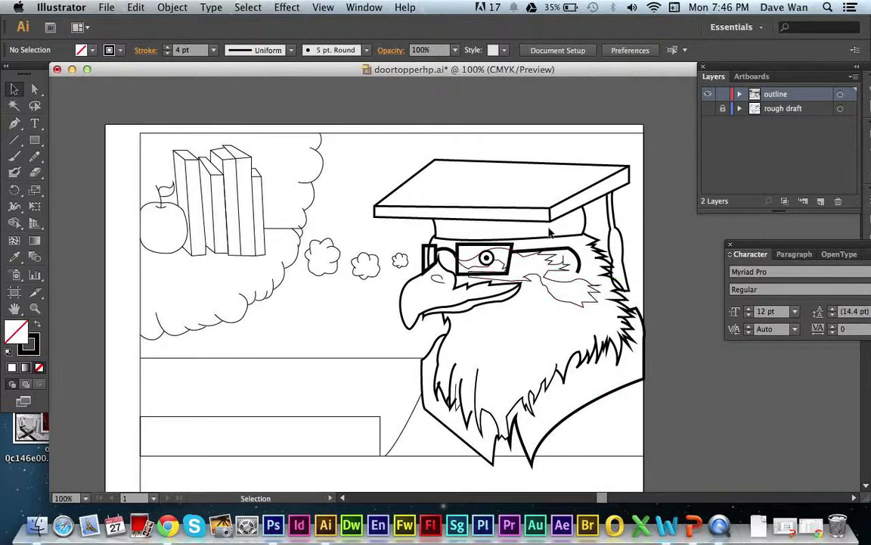
key(super+Tab)
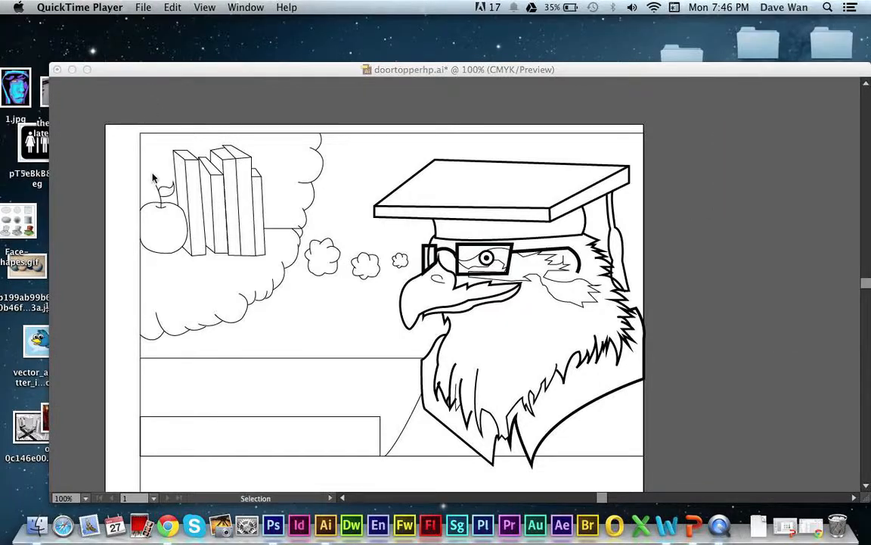
click(165, 68)
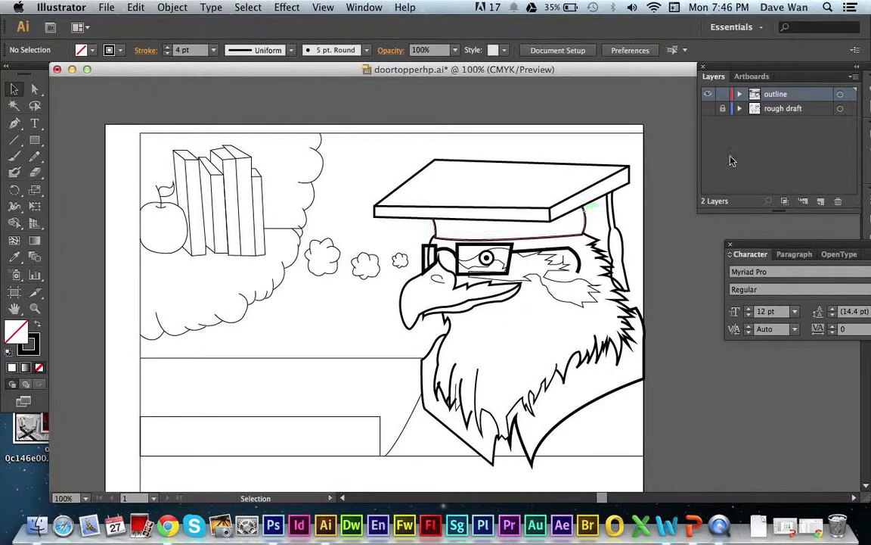
Add a layer named color between the outline and rough draft layers, and lock the outline layer.
click(780, 111)
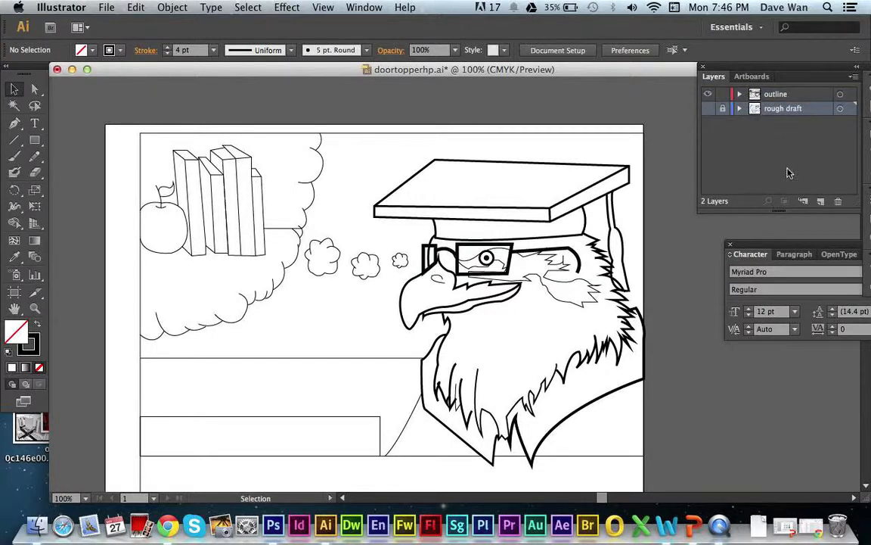
click(821, 202)
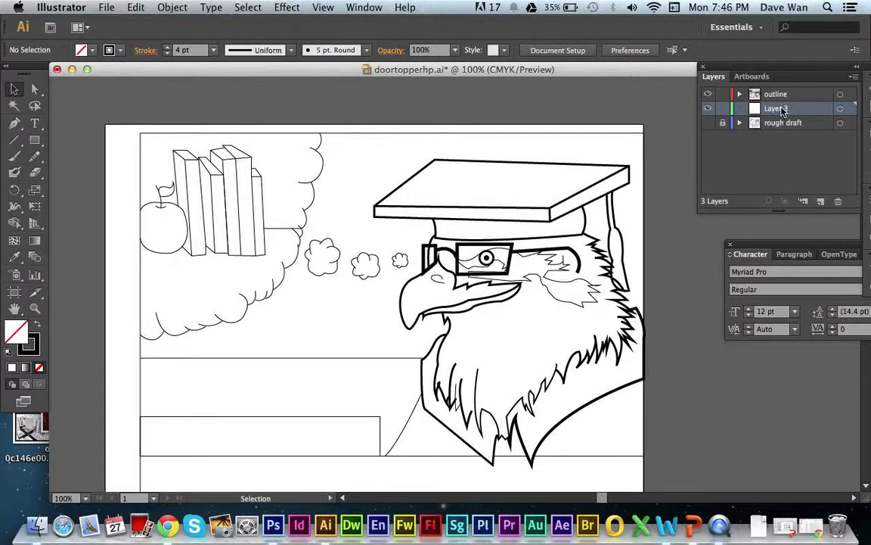
double_click(783, 110)
text(color)
key(Return)
click(723, 94)
Swap the fill and stroke so that the fill is black and there is no stroke.
click(14, 123)
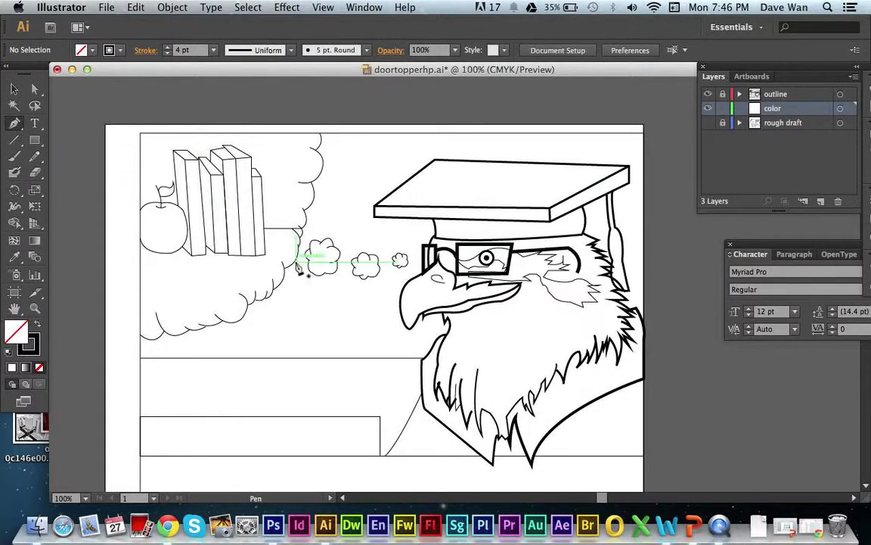
key(super+equal)
key(super+equal)
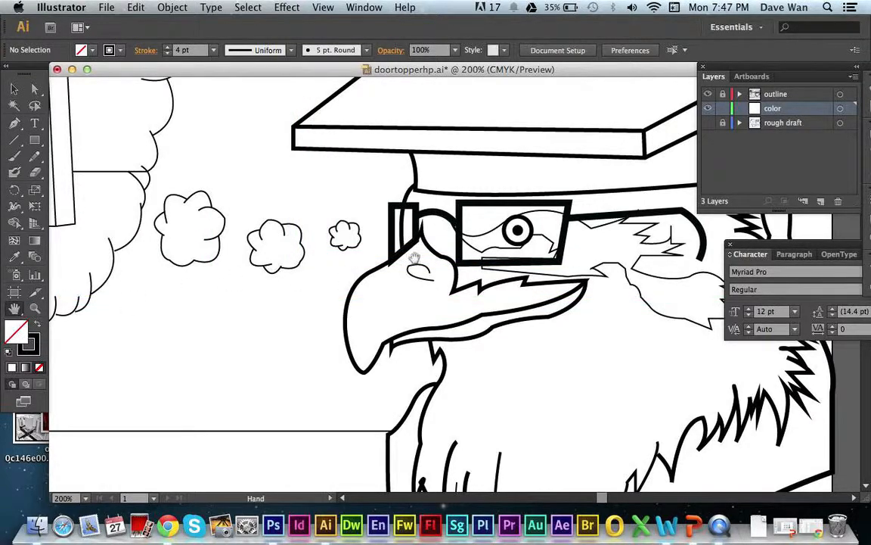
key(space)
drag(411, 264, 320, 430)
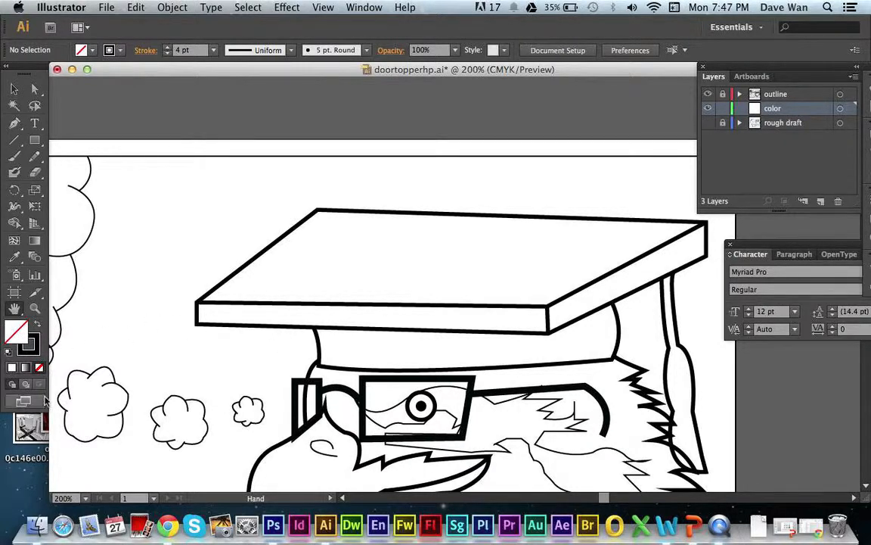
click(38, 325)
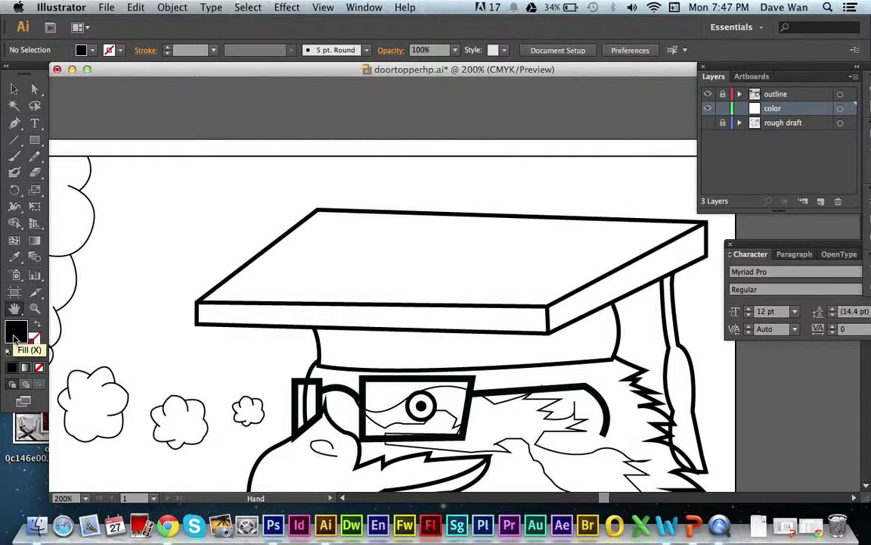
Set the fill color to the dark blue 0B30B5.
double_click(15, 337)
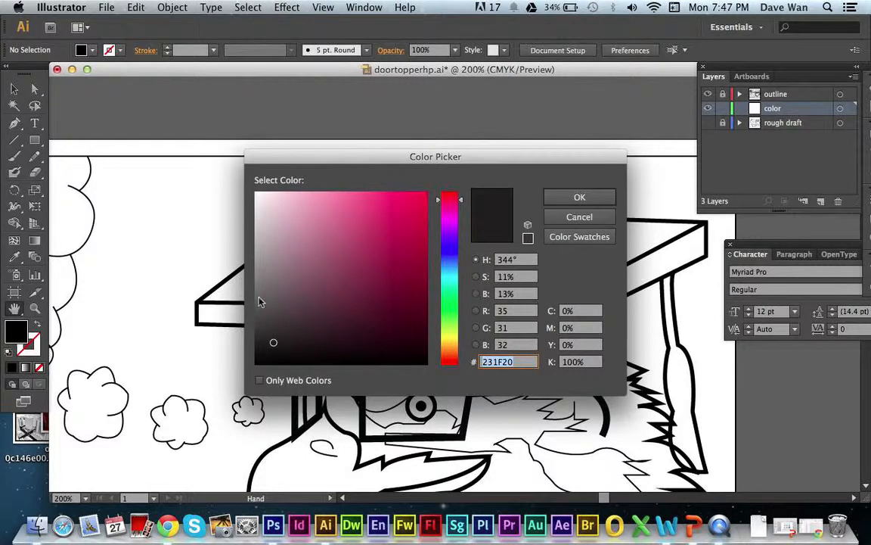
mouse_move(455, 261)
mouse_down()
mouse_move(454, 269)
mouse_move(419, 200)
mouse_up()
click(552, 201)
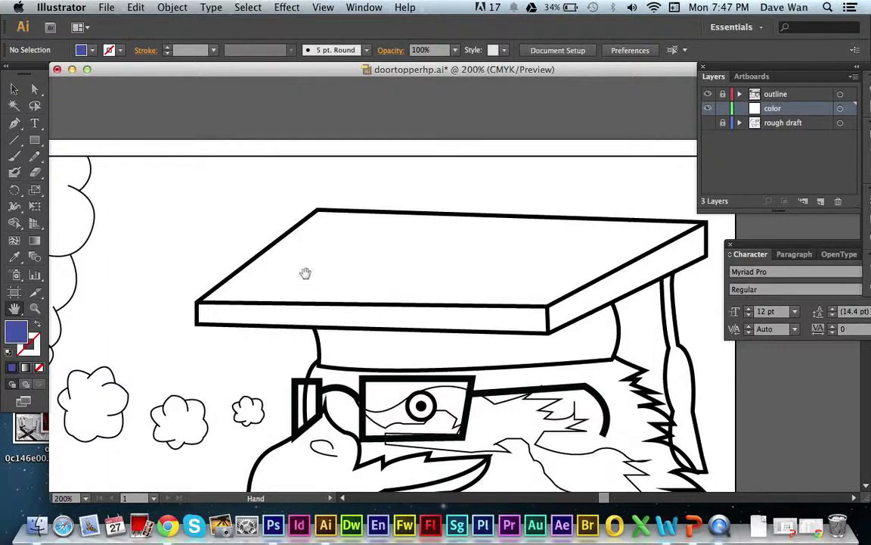
double_click(22, 337)
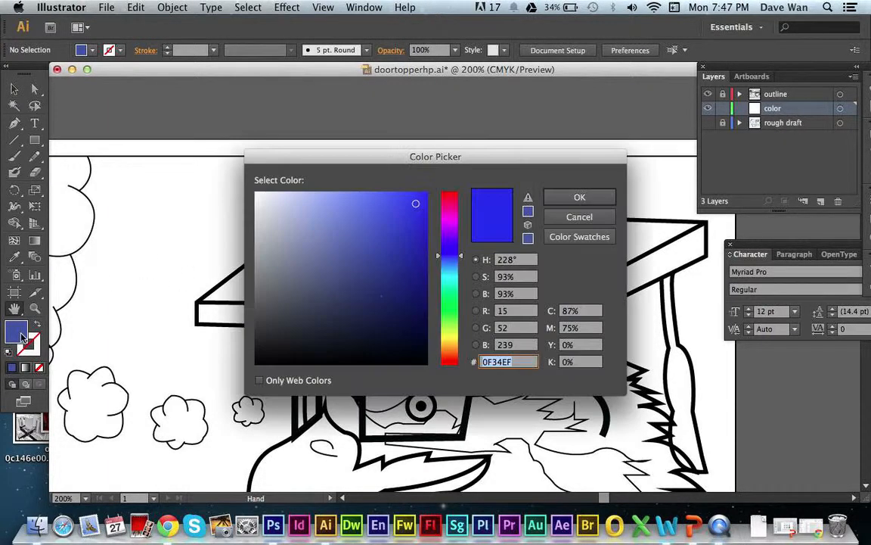
drag(416, 254, 416, 240)
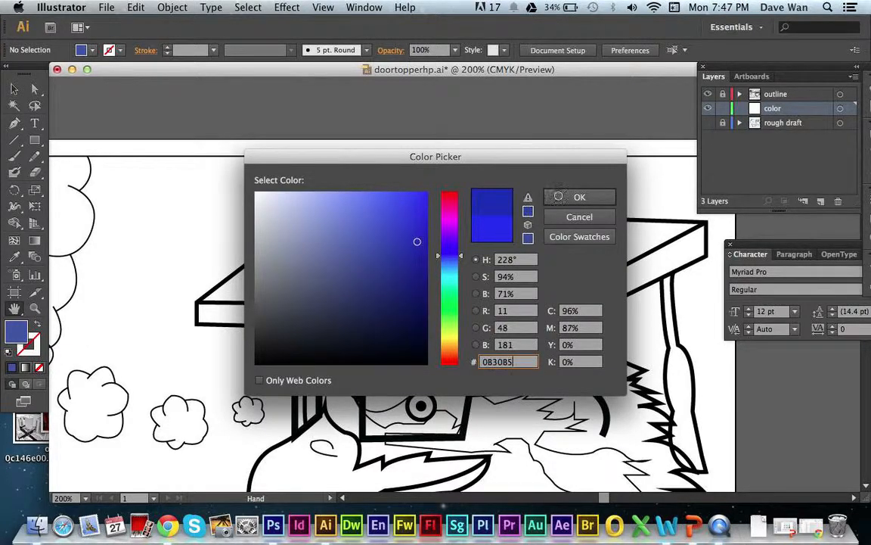
click(560, 196)
Trace the graduation cap with the Pen tool from the board's left corner along its lower edge and around the headband's curved bottom.
click(14, 123)
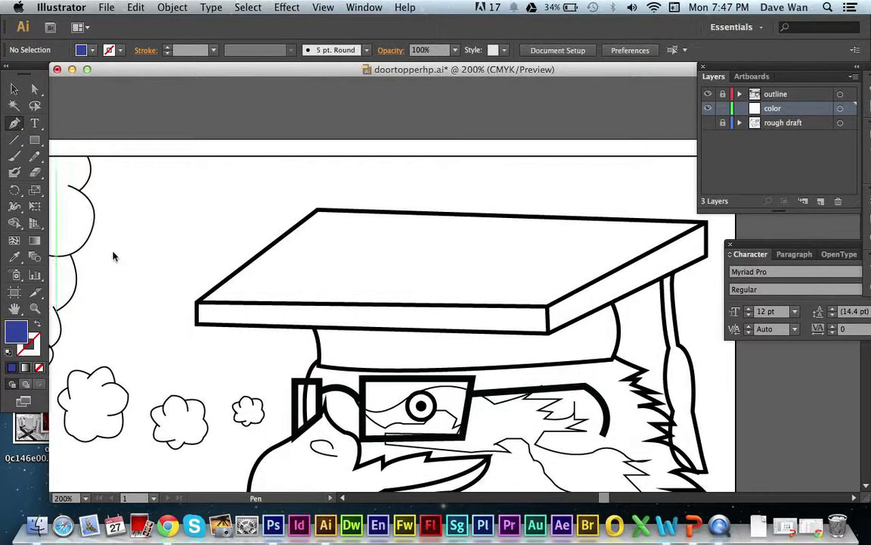
click(199, 305)
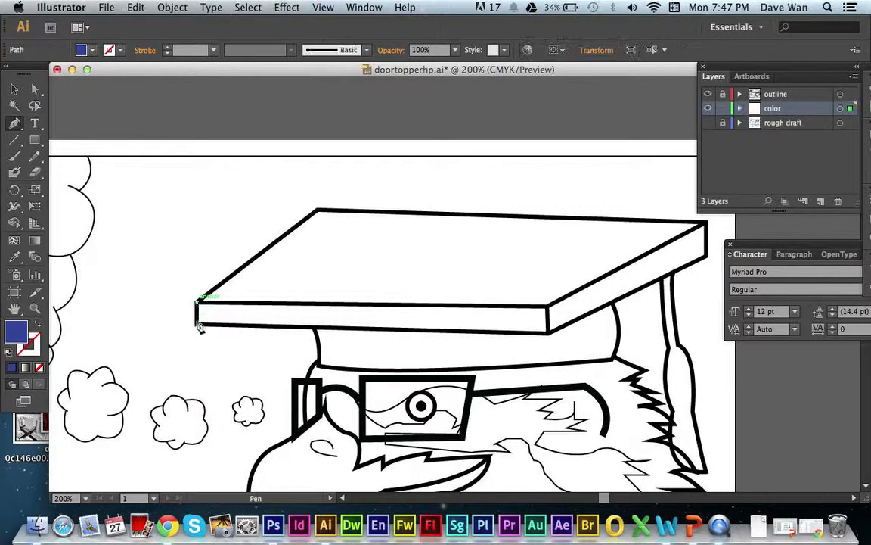
click(198, 325)
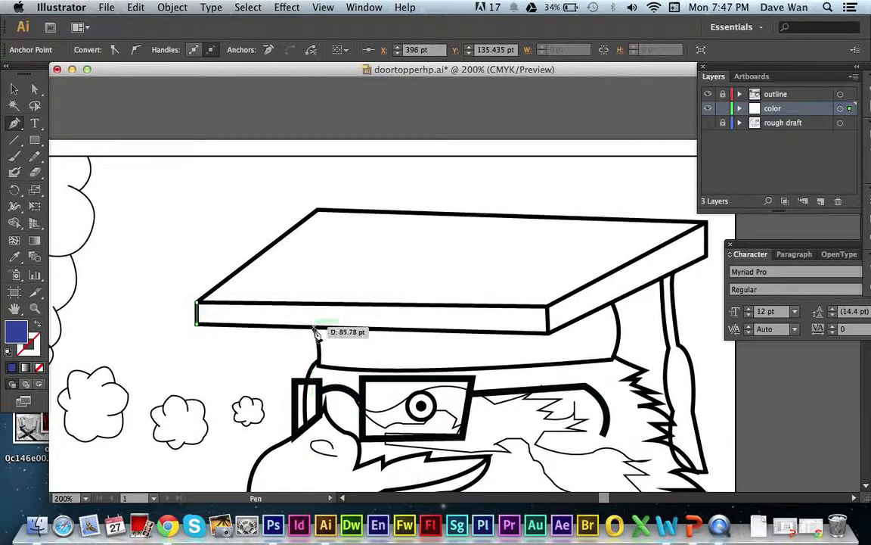
click(315, 328)
mouse_move(318, 366)
mouse_down()
mouse_move(311, 375)
mouse_move(320, 370)
mouse_up()
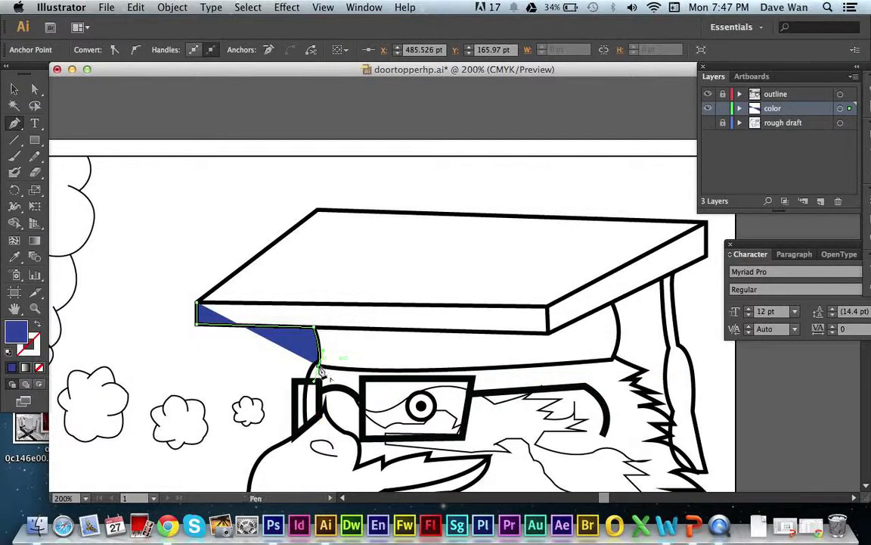
click(319, 366)
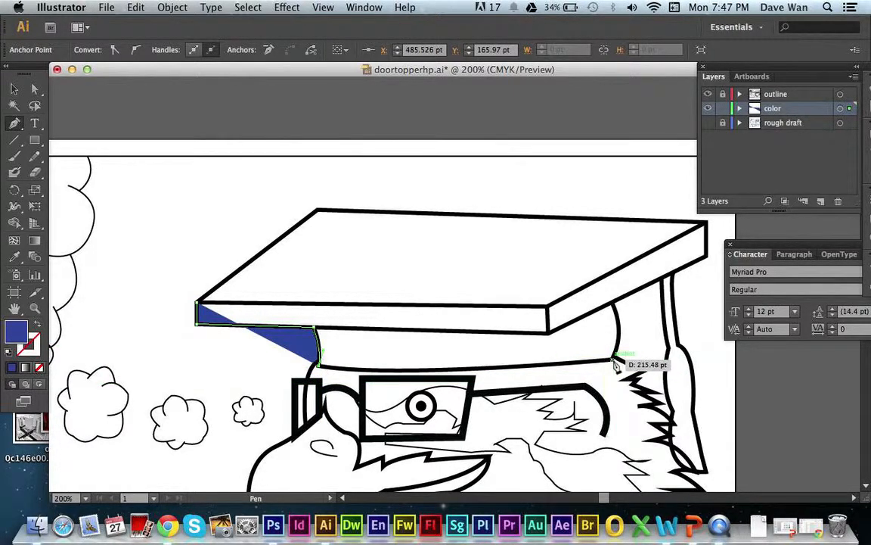
drag(612, 359, 743, 345)
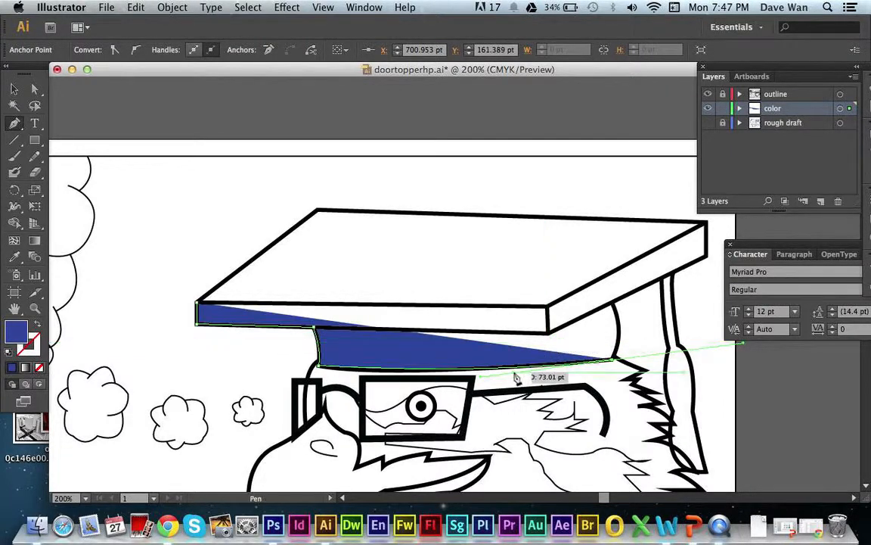
click(614, 364)
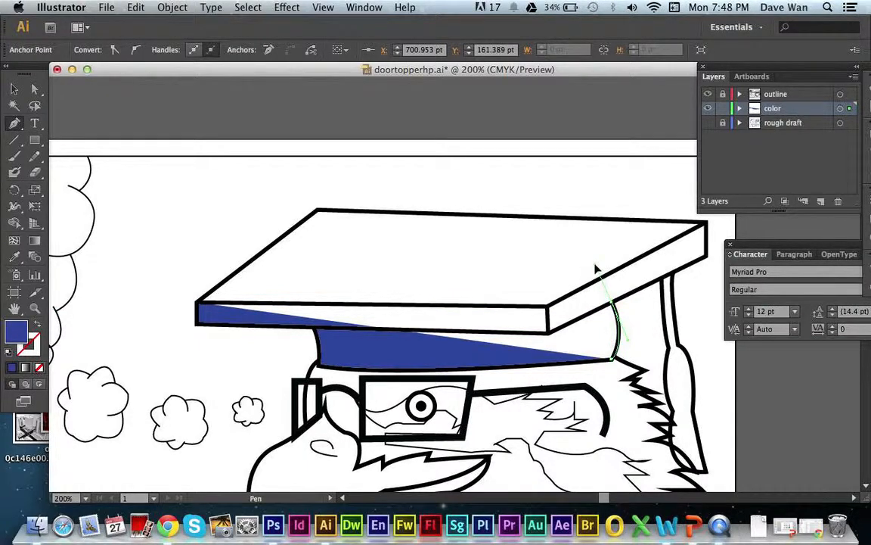
Continue the cap path up the headband's right side and around the board's outer corners, close it at the starting anchor, and deselect it.
click(614, 303)
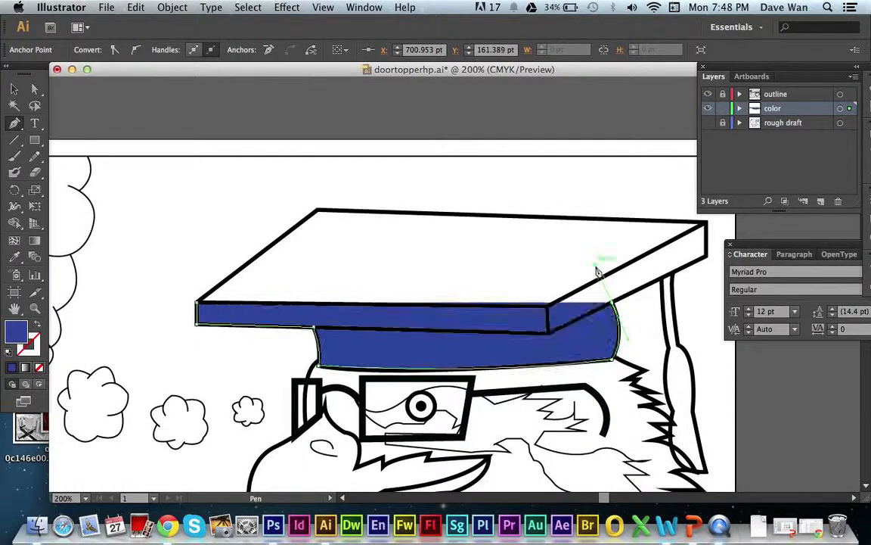
click(612, 305)
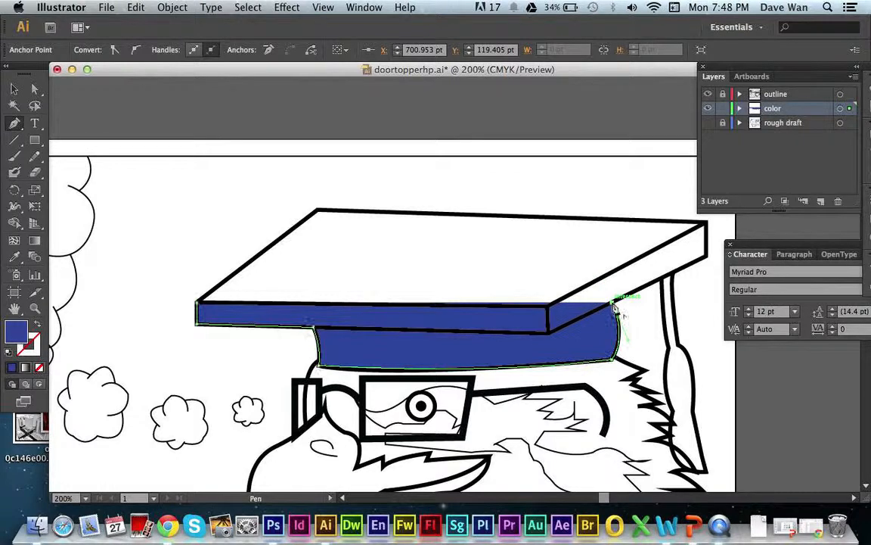
click(705, 258)
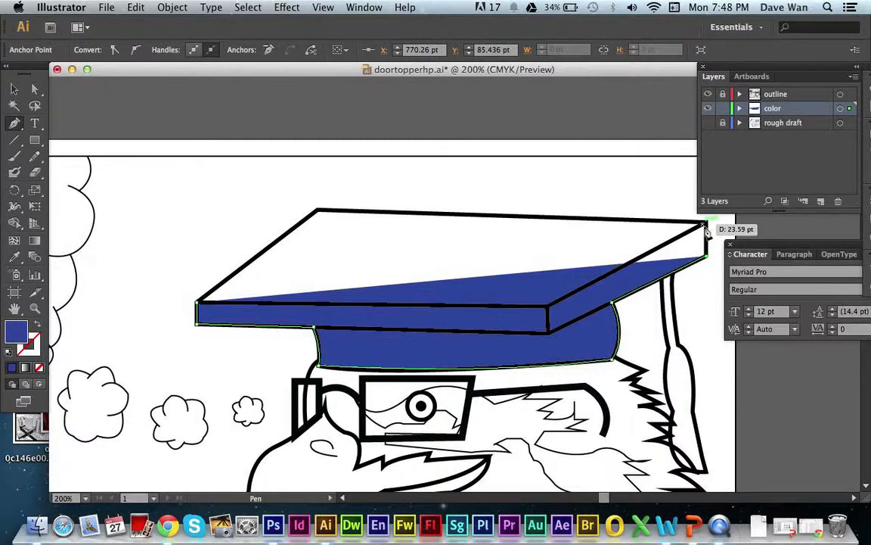
drag(707, 230, 707, 230)
click(705, 225)
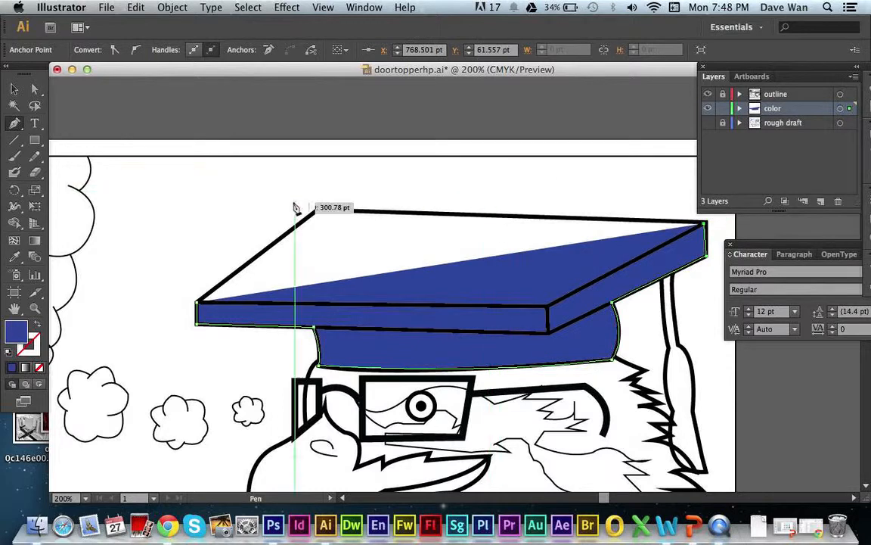
click(318, 212)
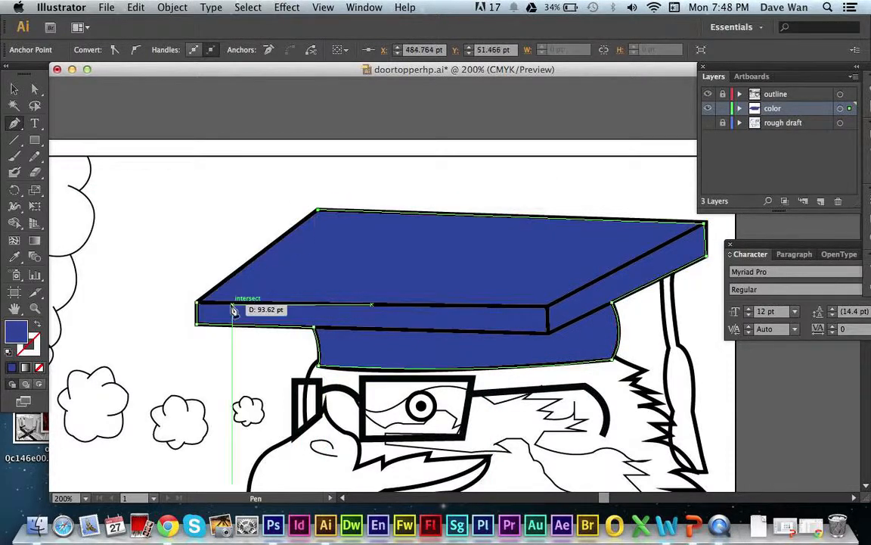
click(198, 308)
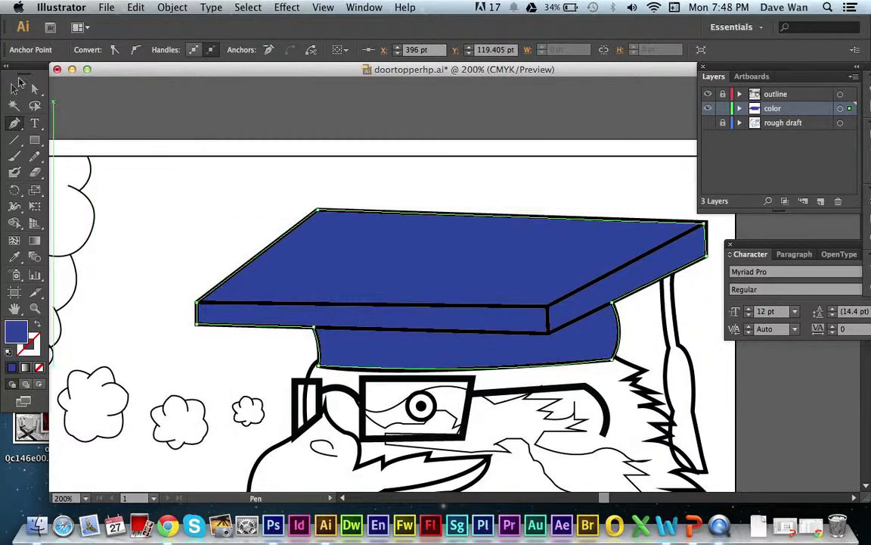
key(v)
click(175, 113)
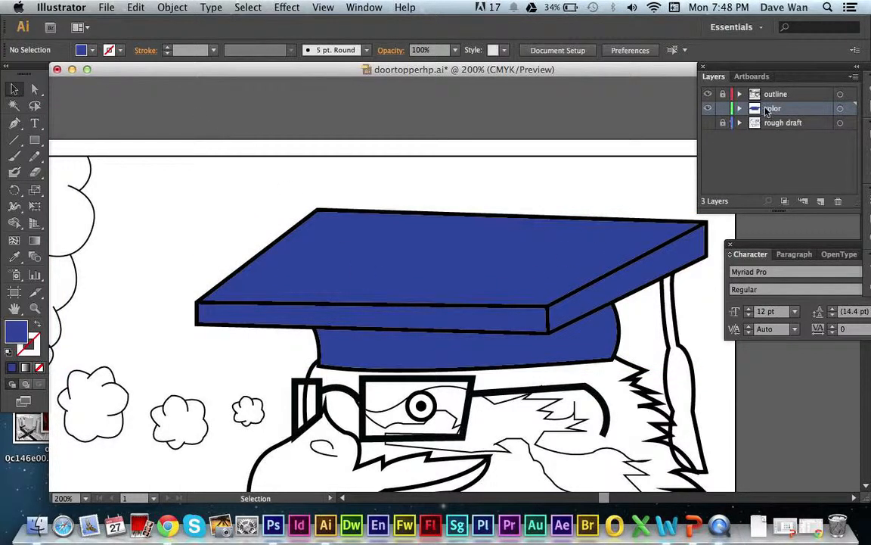
Move the outline layer below the color layer to compare the stacking order, and return color beneath outline.
drag(779, 96, 773, 116)
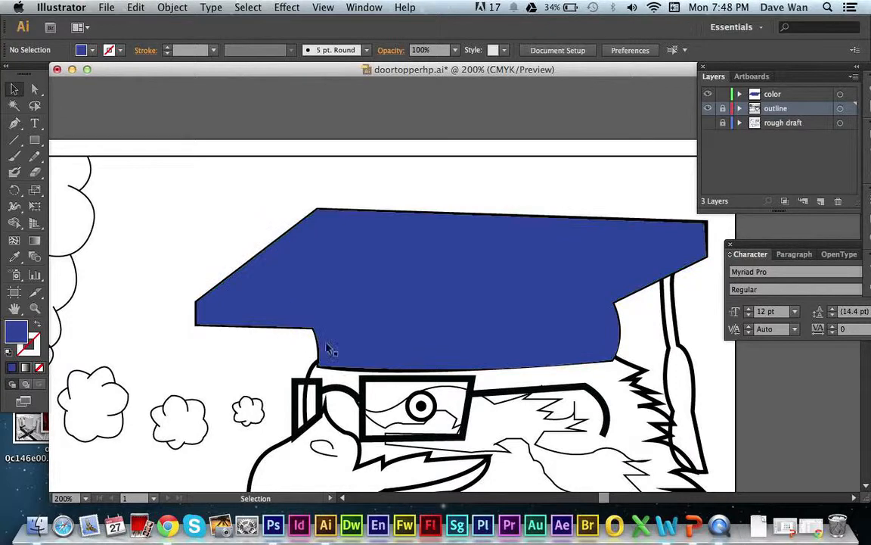
click(764, 95)
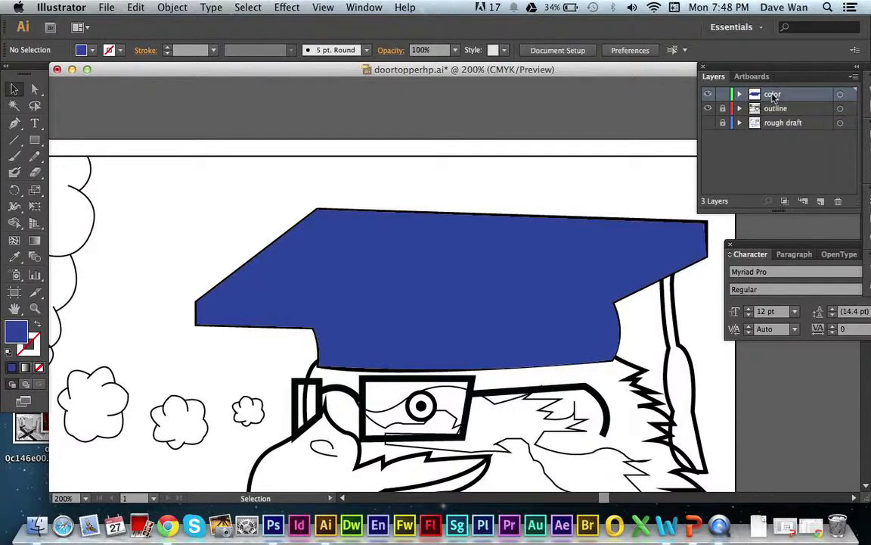
mouse_move(772, 96)
mouse_down()
mouse_move(784, 120)
mouse_move(775, 106)
mouse_move(772, 113)
mouse_up()
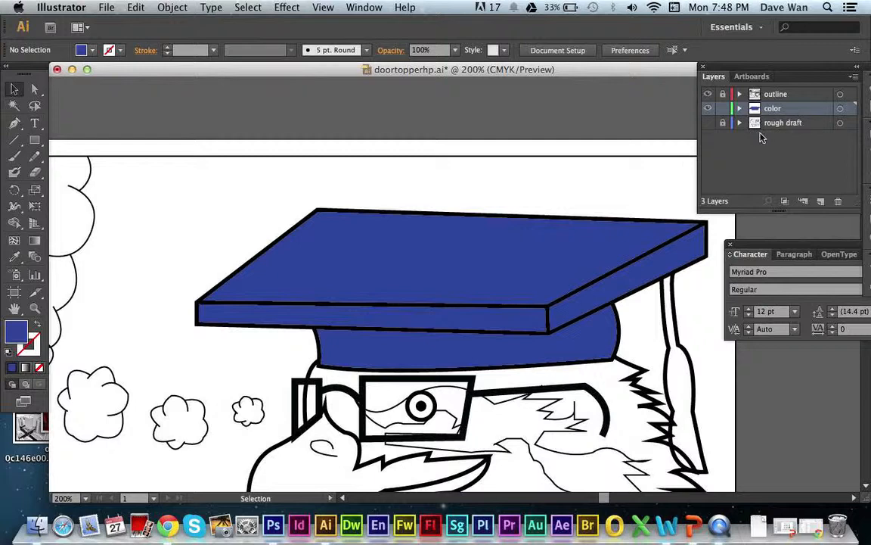
Hide the color and outline layers, show the rough draft layer, and turn color and outline back on above it.
click(709, 110)
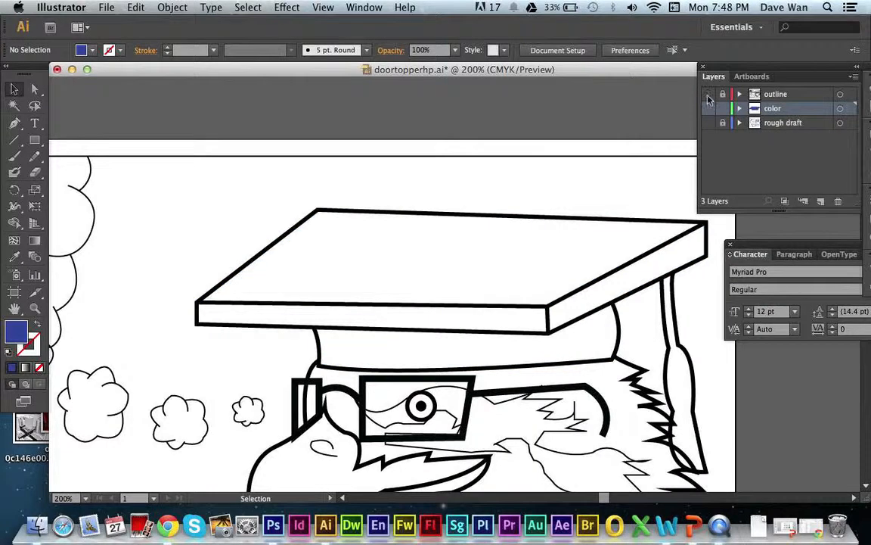
click(708, 96)
click(770, 127)
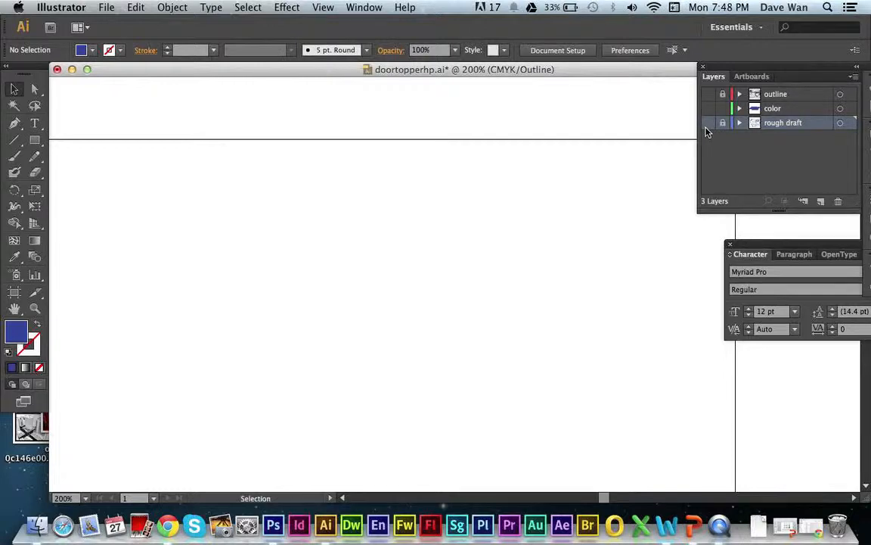
click(708, 122)
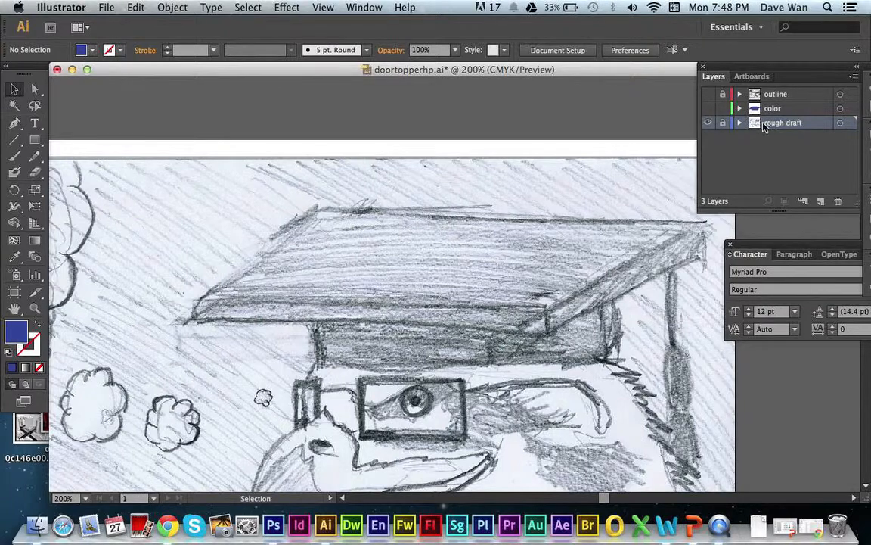
click(709, 110)
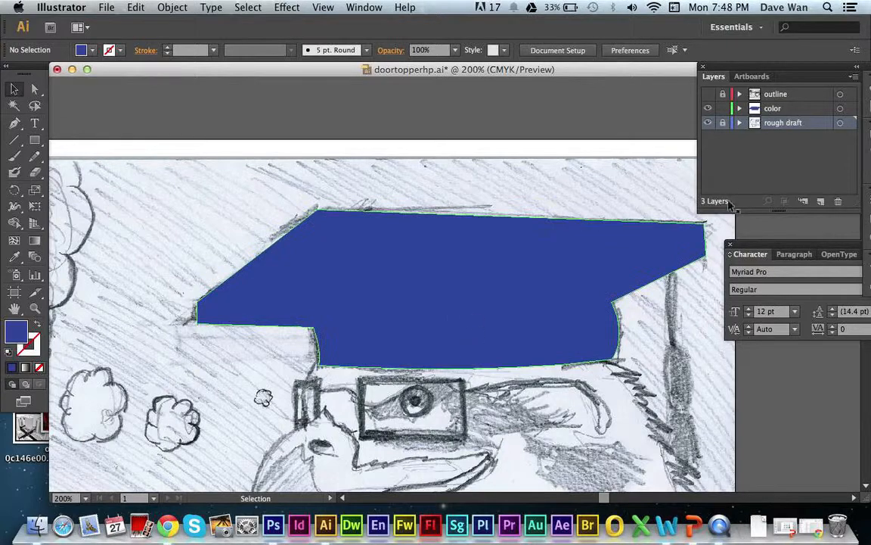
click(709, 94)
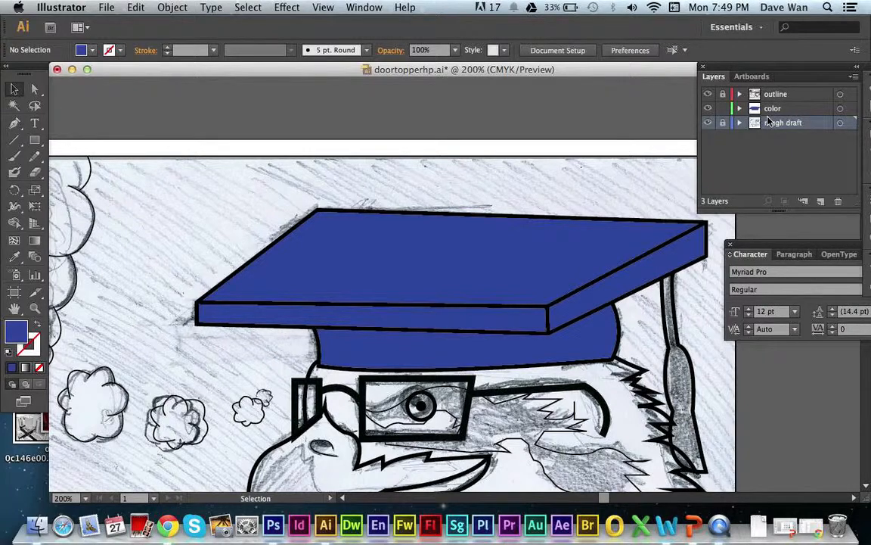
Hide the rough draft layer and make the color layer the active drawing layer.
click(709, 124)
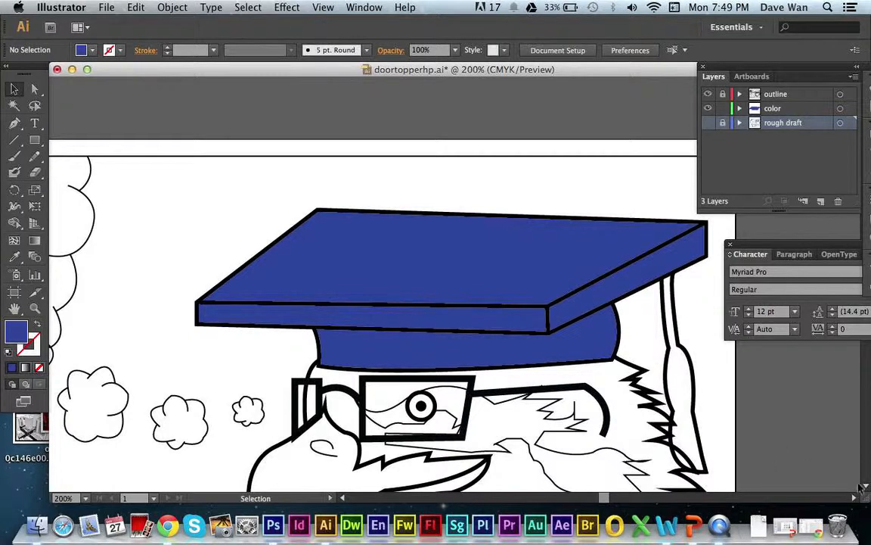
scroll(355, 265, down, 5)
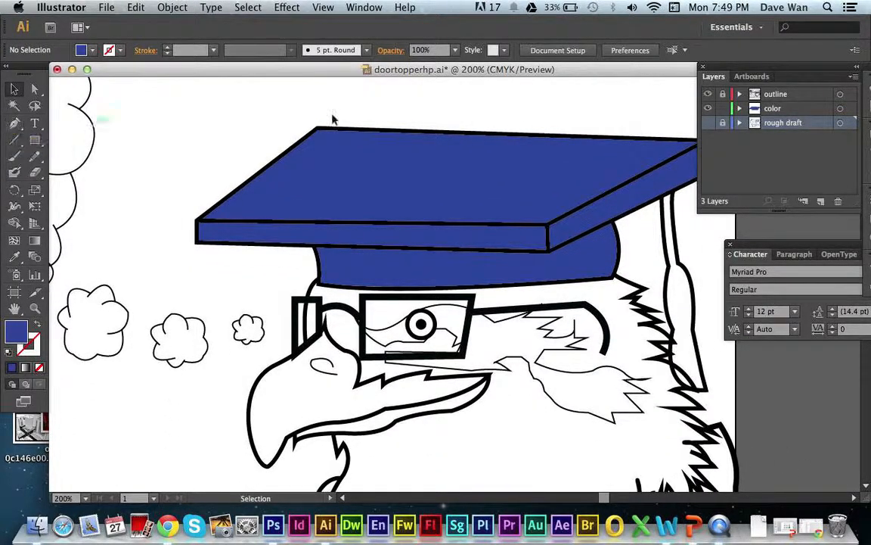
click(715, 108)
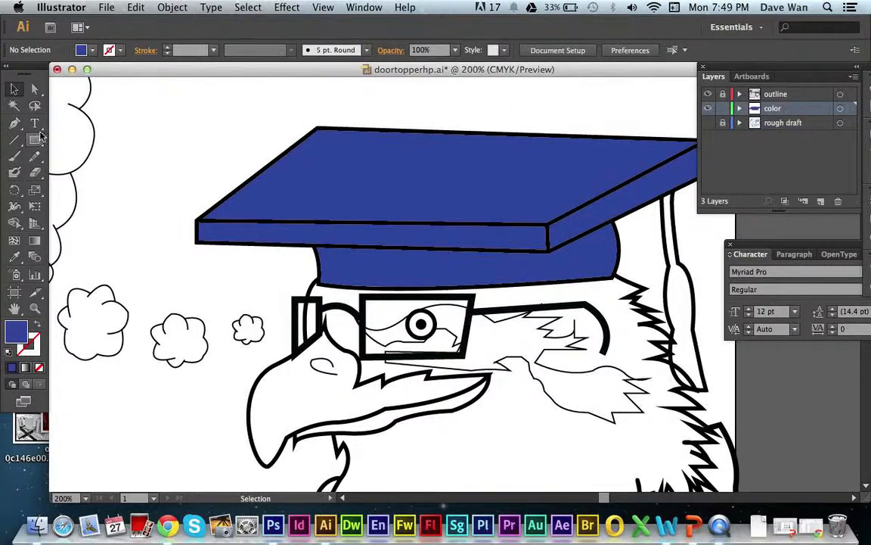
Choose the Pen tool and set its fill color to black for the cap's tassel.
click(14, 122)
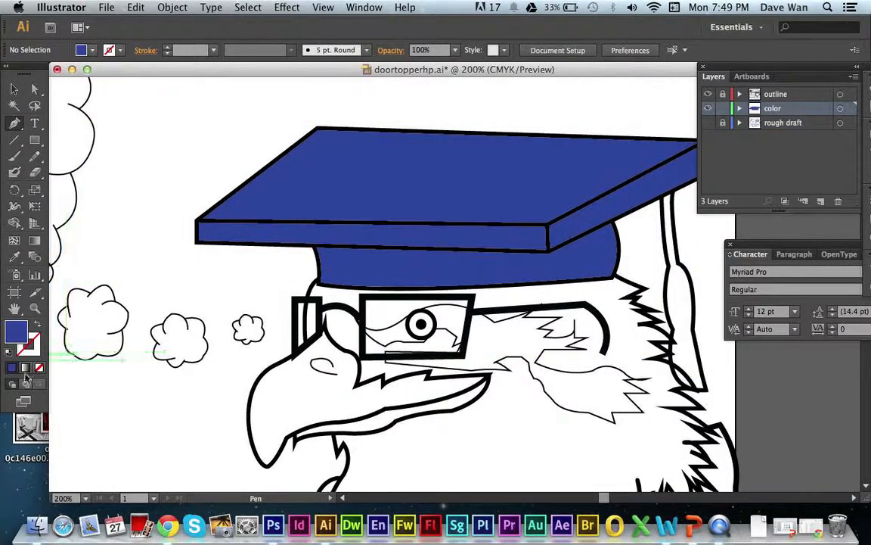
double_click(18, 332)
drag(371, 314, 419, 364)
click(583, 197)
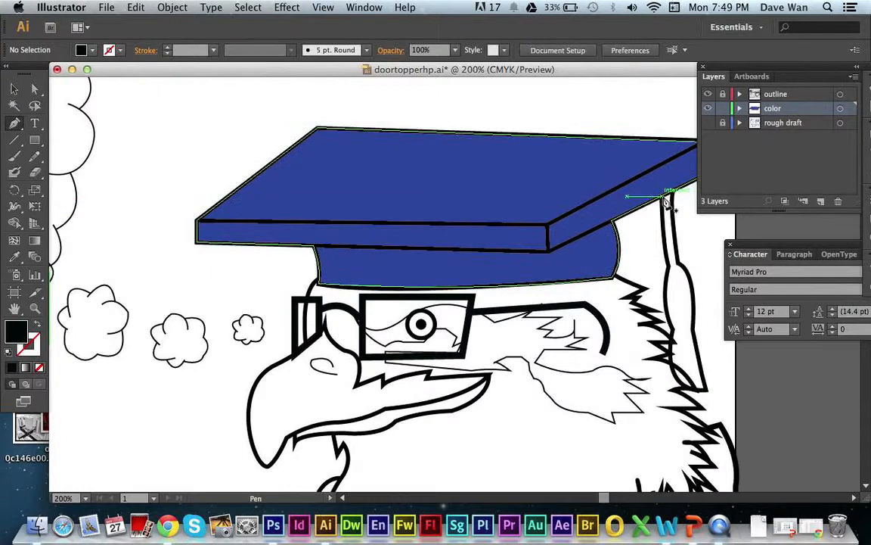
Trace the tassel from the cord's top edge down its right side to the narrow waist, with a corner anchor there.
click(665, 194)
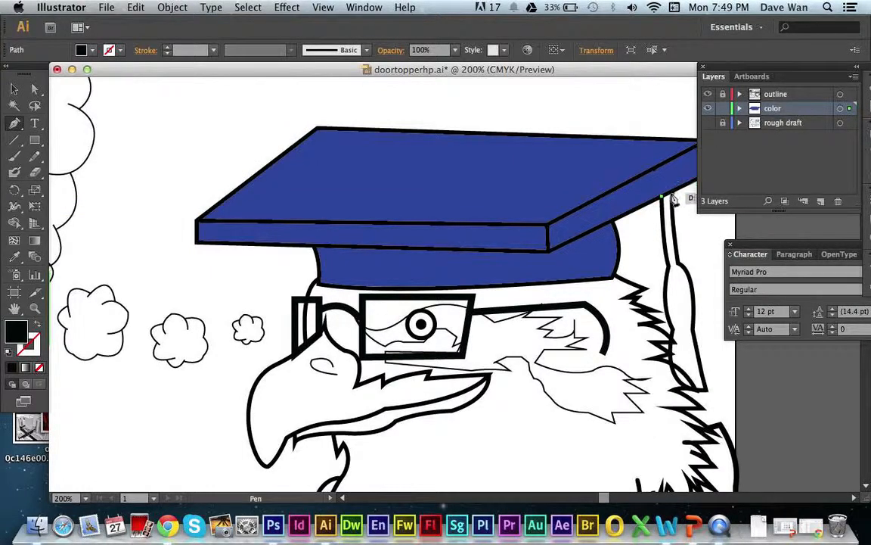
click(676, 198)
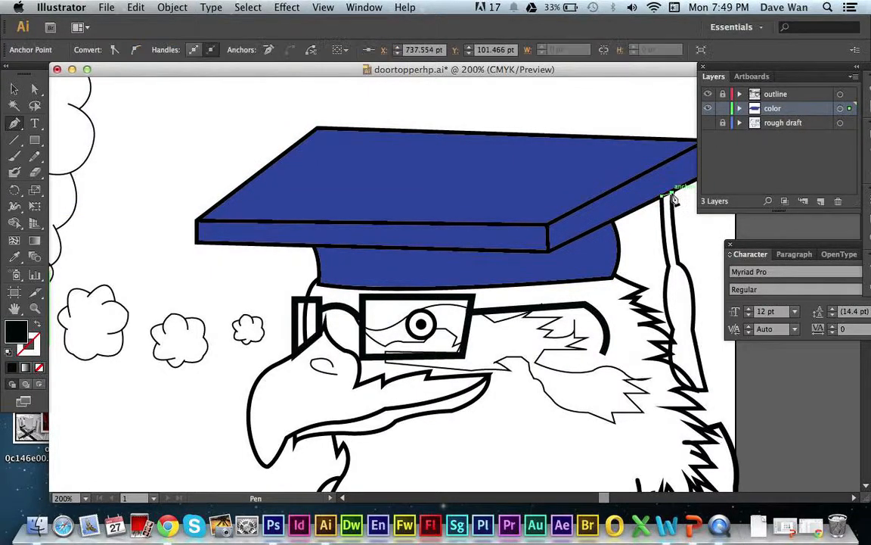
click(679, 266)
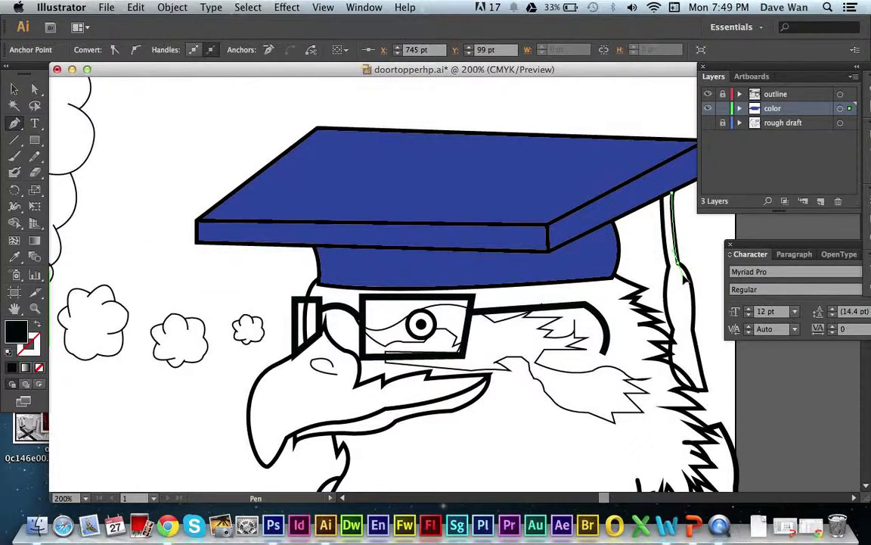
drag(684, 278, 686, 281)
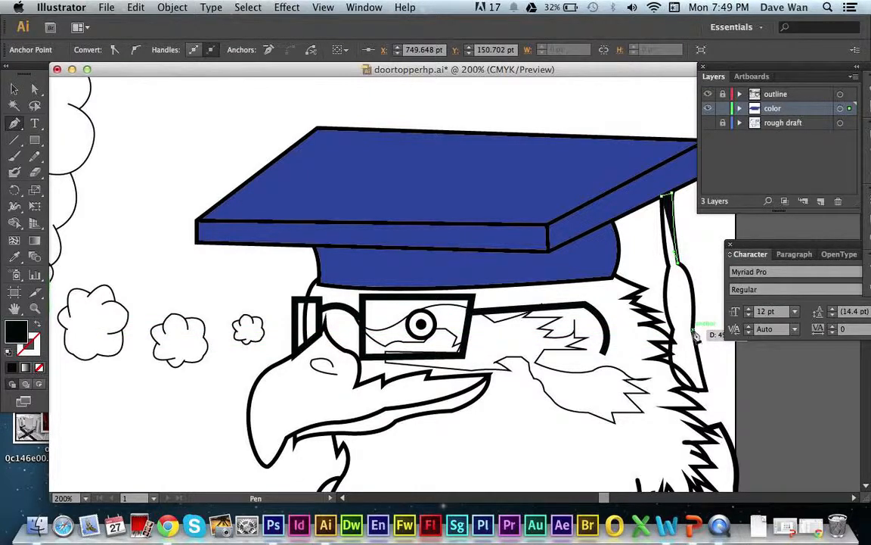
drag(695, 335, 689, 389)
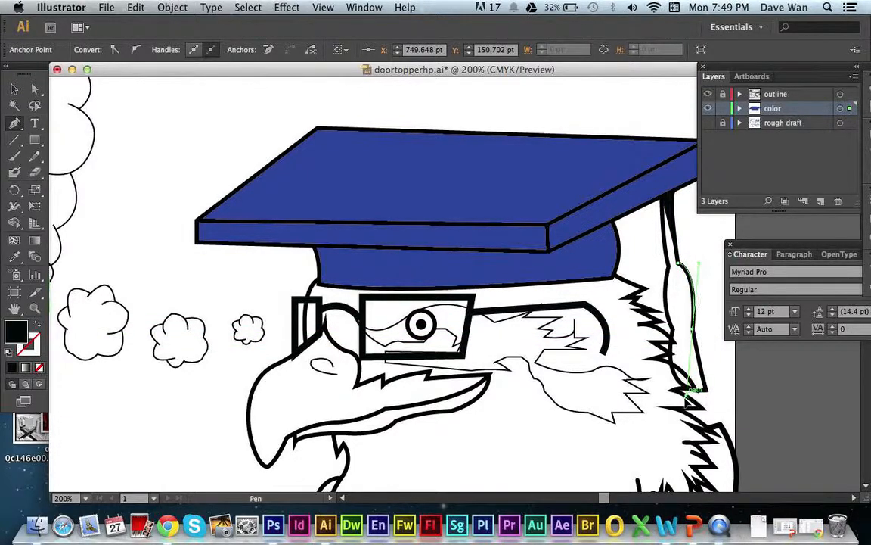
click(693, 335)
click(693, 334)
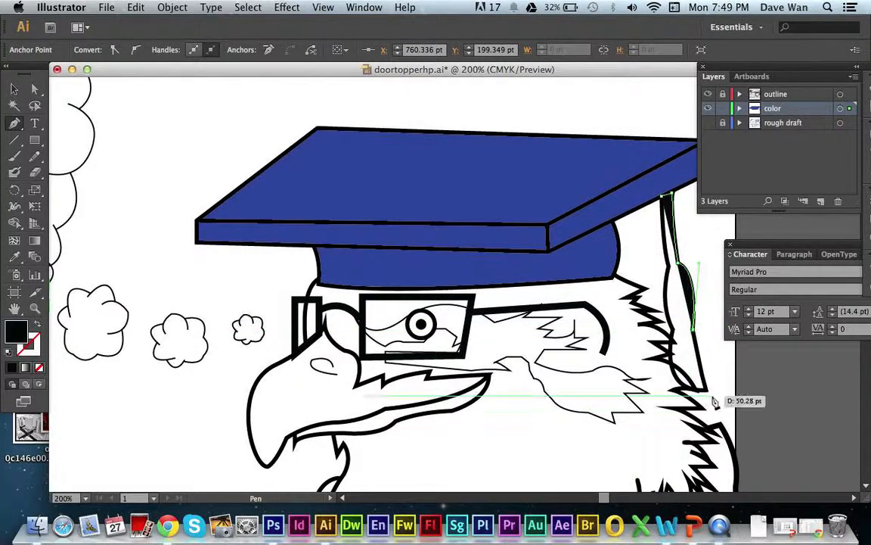
Continue the tassel path around its lower tip and up the curved left side to where it meets the cord.
click(707, 391)
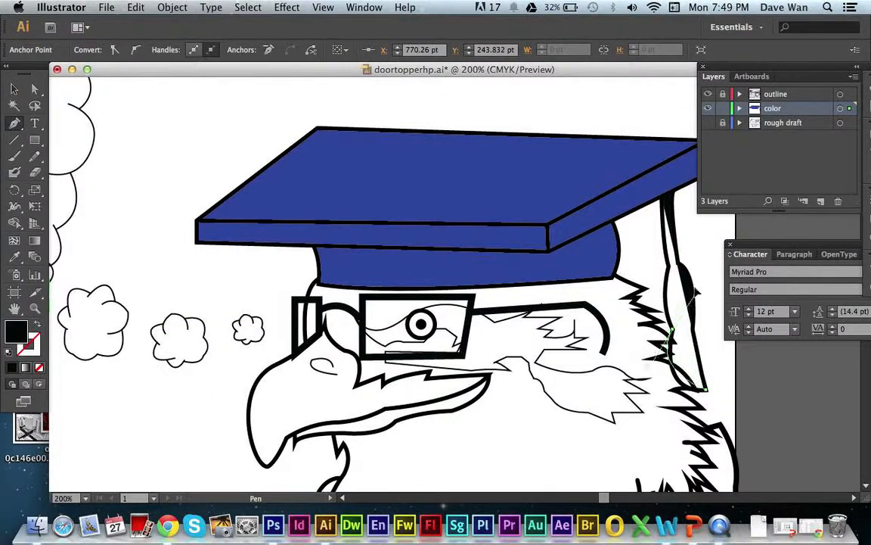
drag(673, 335, 690, 269)
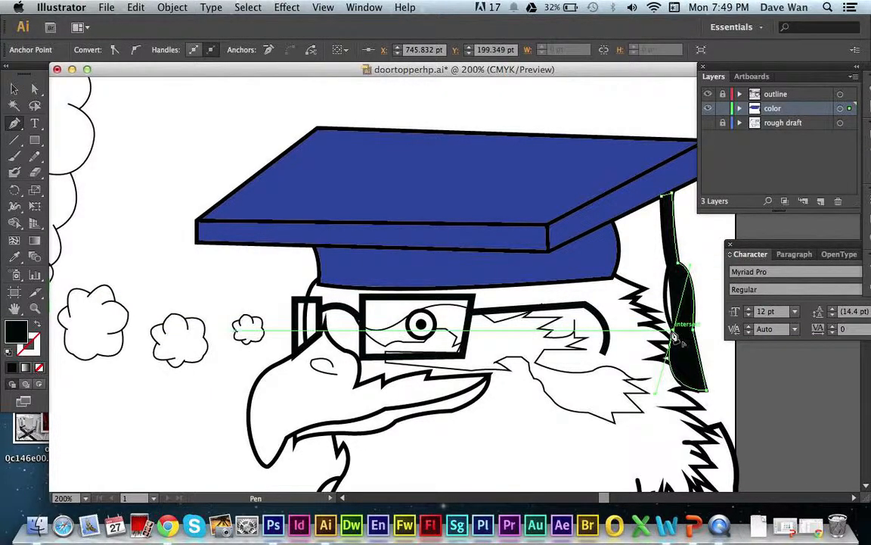
click(673, 331)
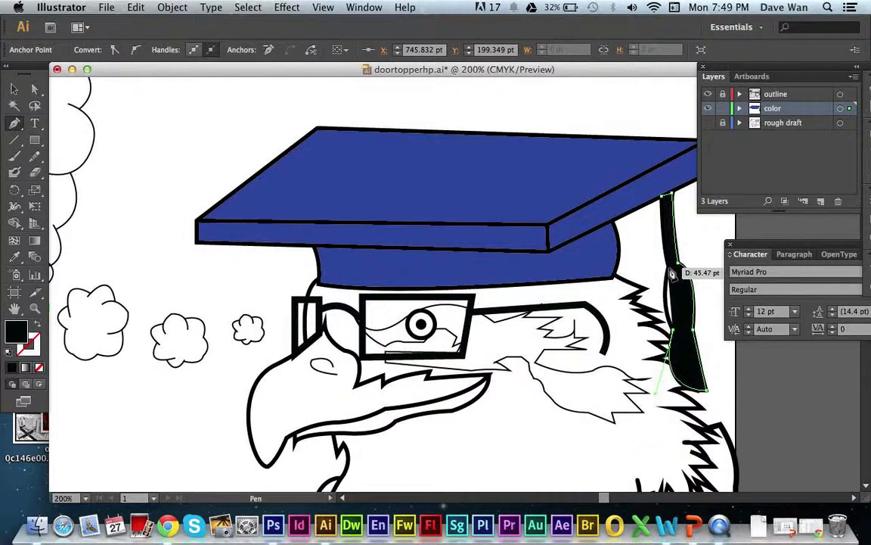
drag(668, 267, 680, 262)
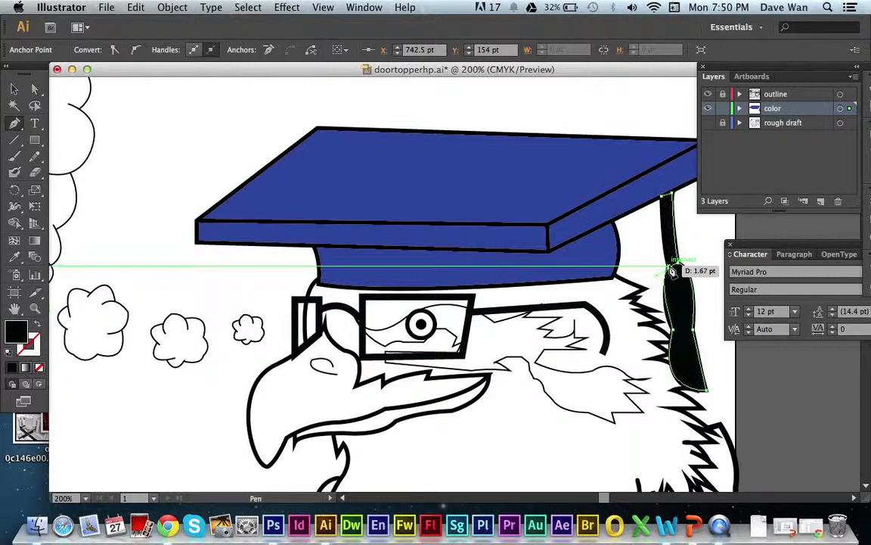
Try to close the tassel path at the cord's top anchor, and undo the closing attempts.
click(669, 265)
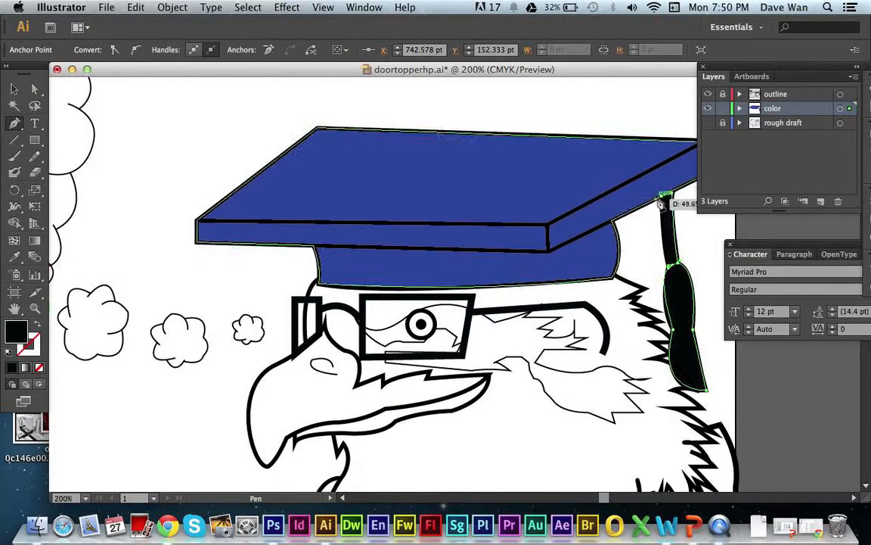
click(668, 195)
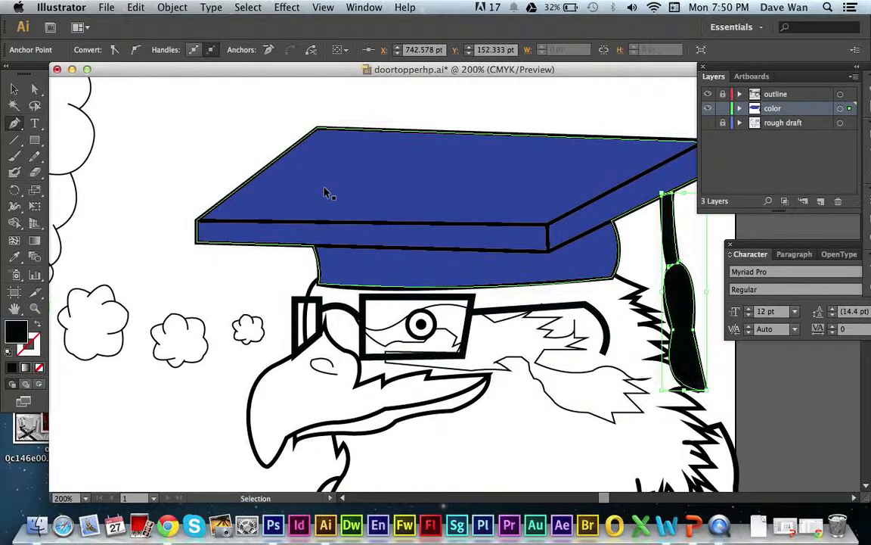
key(super+z)
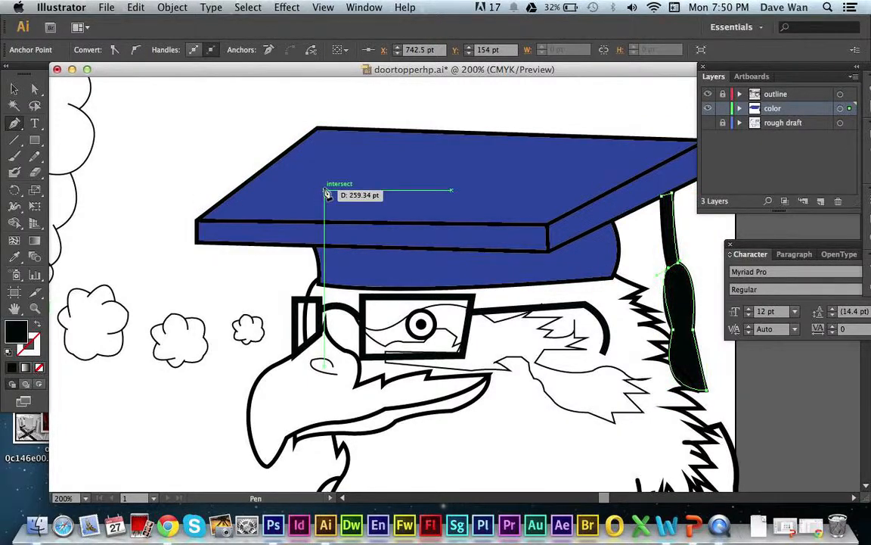
click(662, 196)
key(super+z)
drag(662, 196, 670, 193)
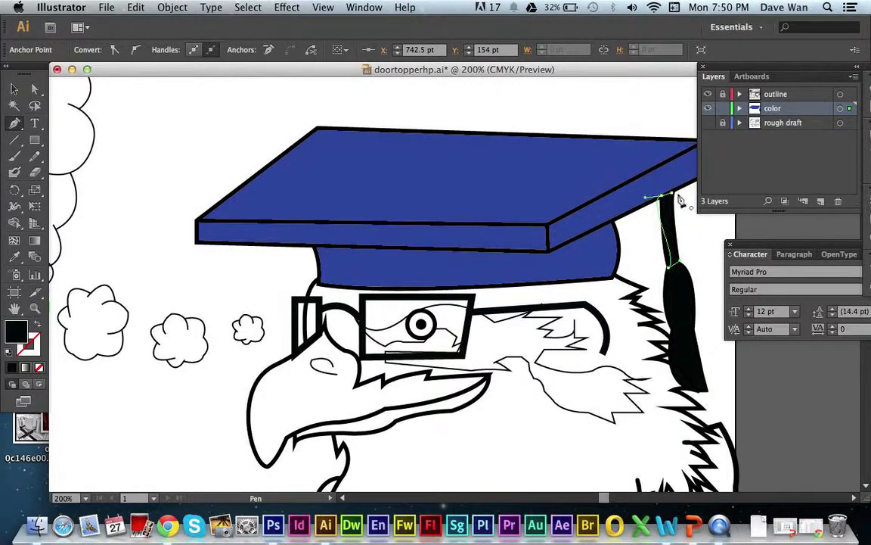
Drop the curve handle at the cord junction, close the tassel path at its starting anchor, and deselect it.
click(670, 268)
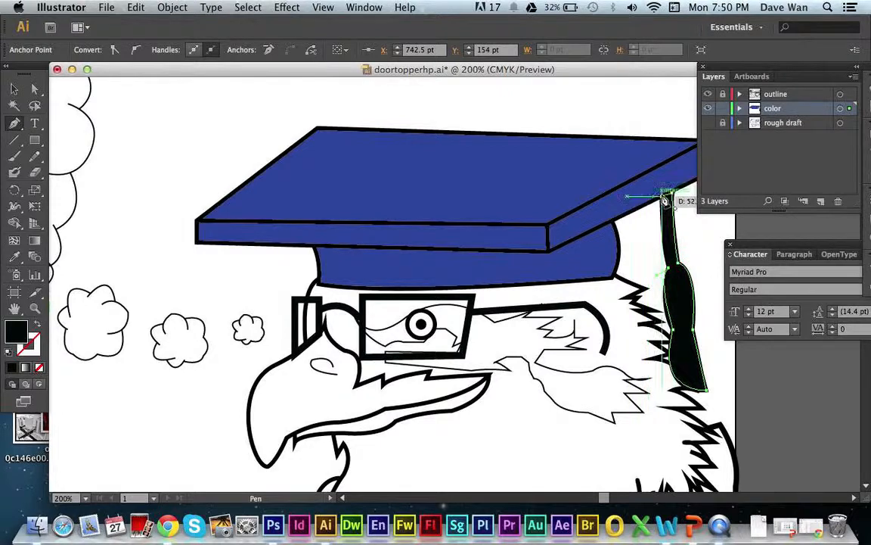
drag(662, 196, 664, 174)
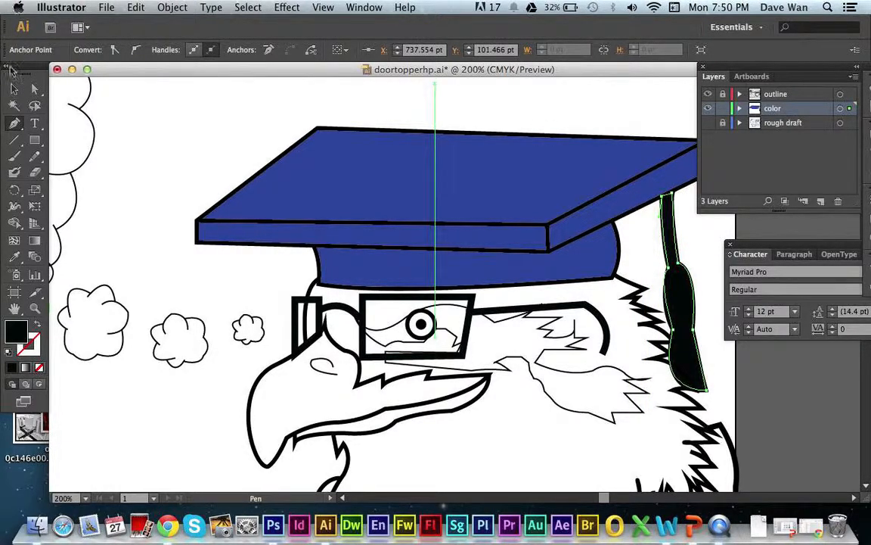
click(10, 86)
click(151, 101)
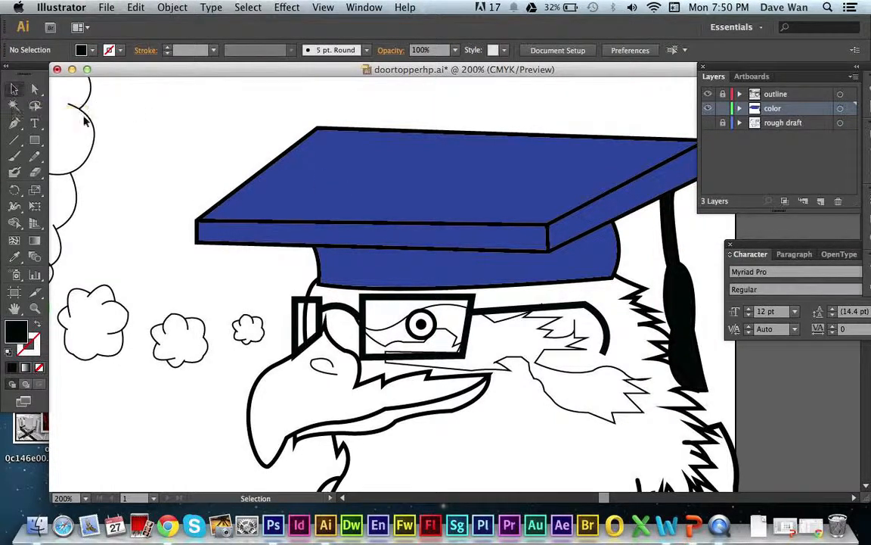
Select the graduation cap shape, change its fill to green (#2C9B48), and deselect it.
click(423, 193)
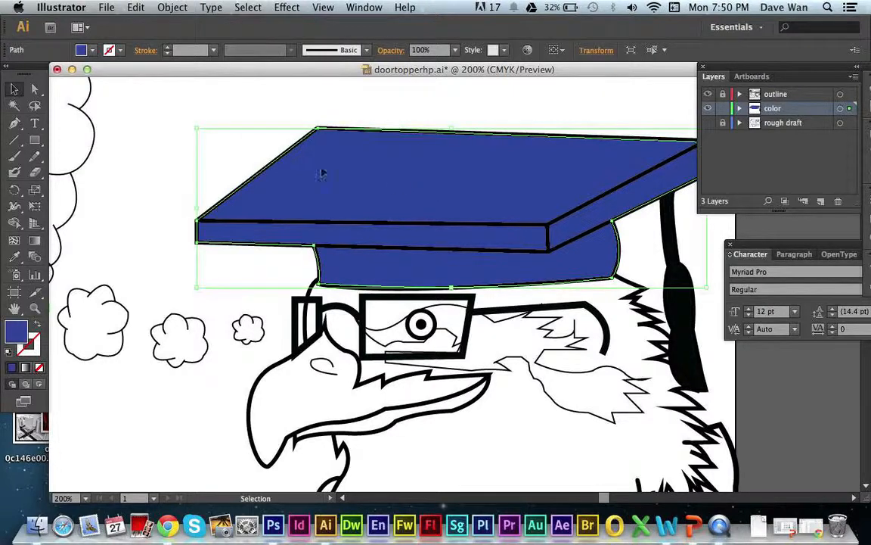
click(185, 111)
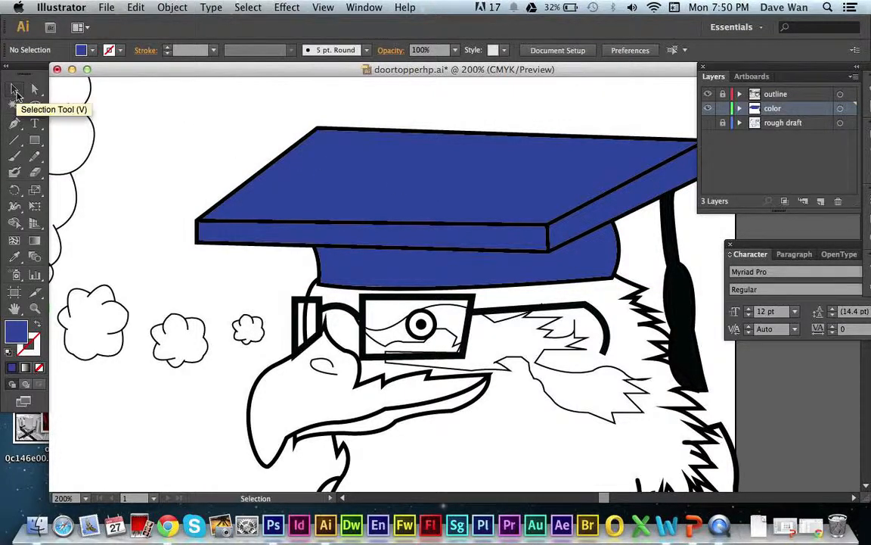
click(331, 195)
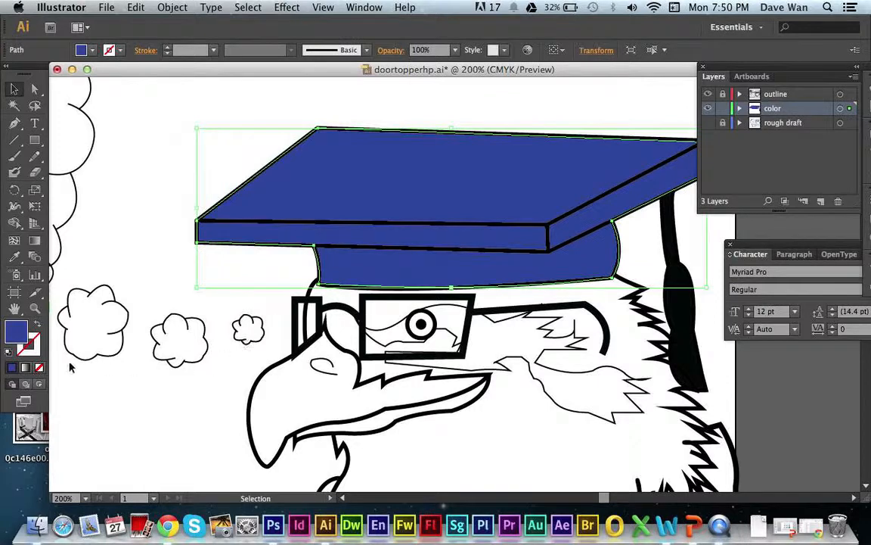
double_click(16, 328)
click(451, 302)
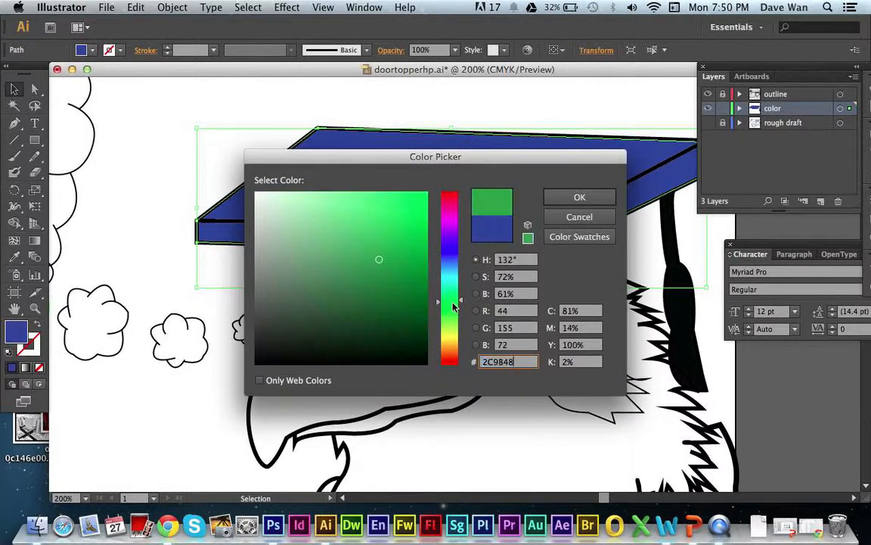
click(578, 197)
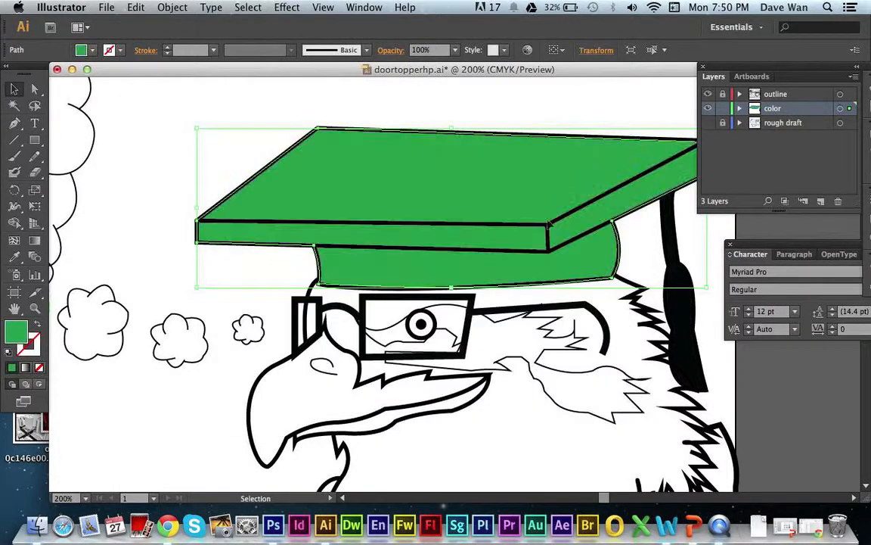
click(252, 358)
Select the tassel shape, change its fill to blue, and deselect it.
click(678, 315)
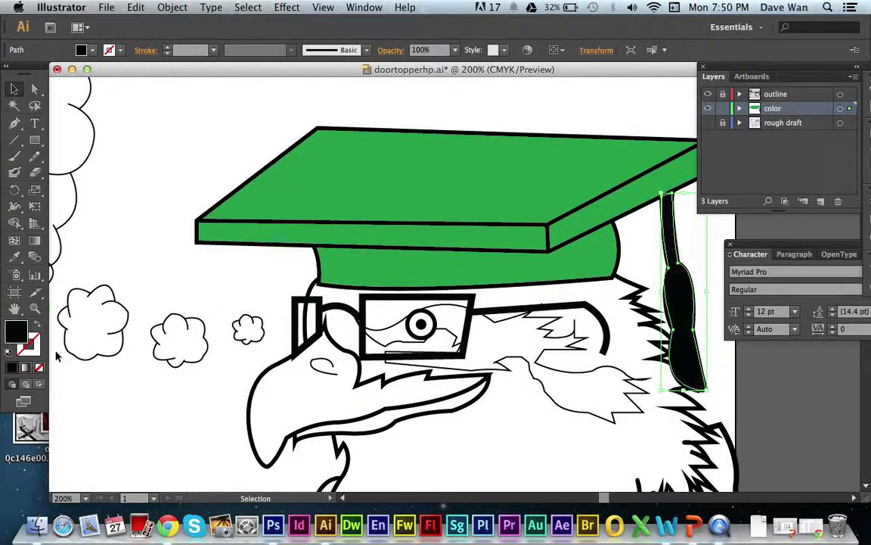
double_click(20, 333)
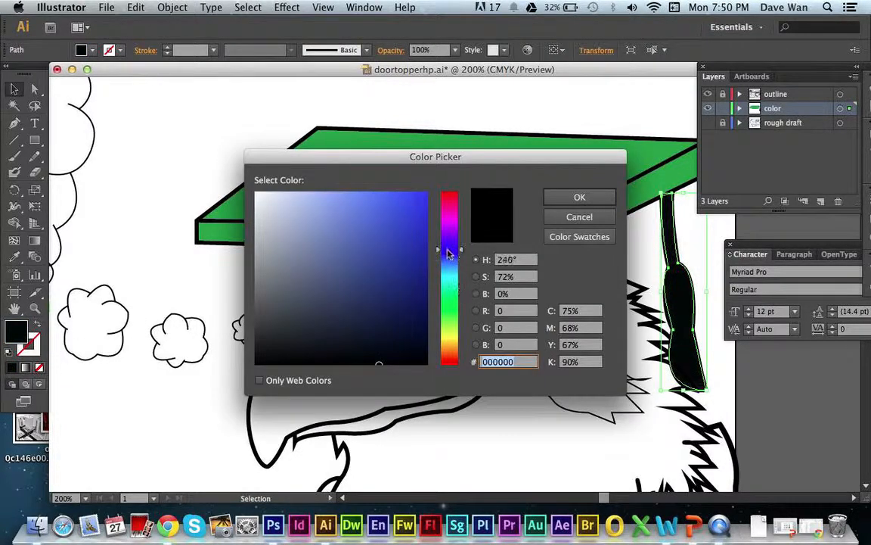
click(413, 220)
click(579, 197)
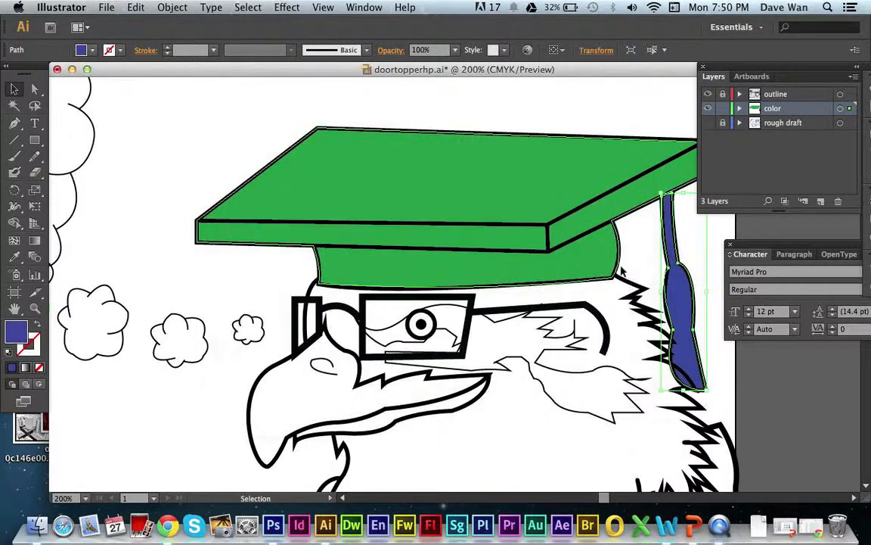
click(646, 339)
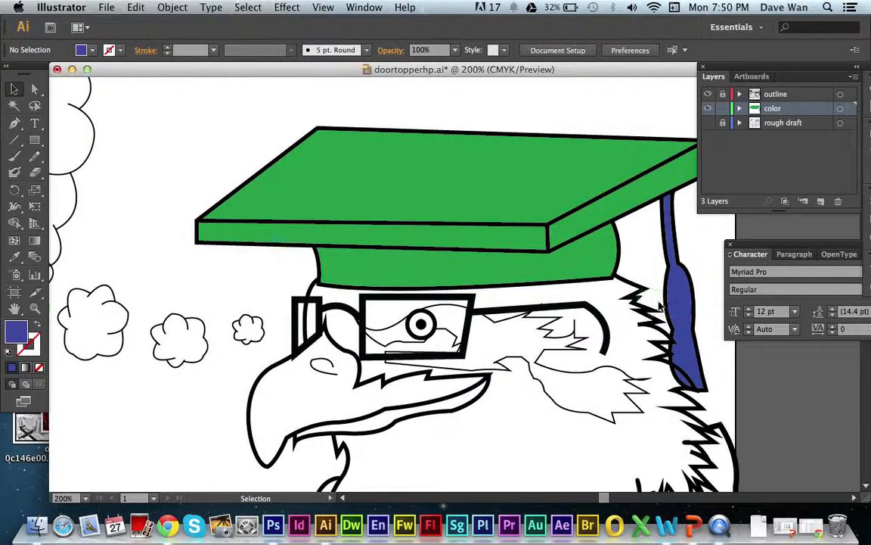
Undo the cap and tassel fill color changes and clear the selection.
key(super+z)
key(super+z)
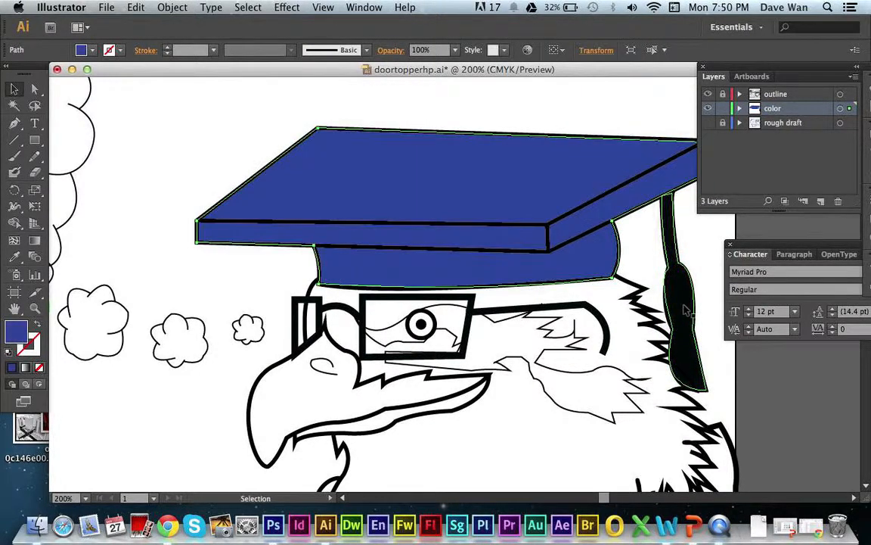
click(484, 389)
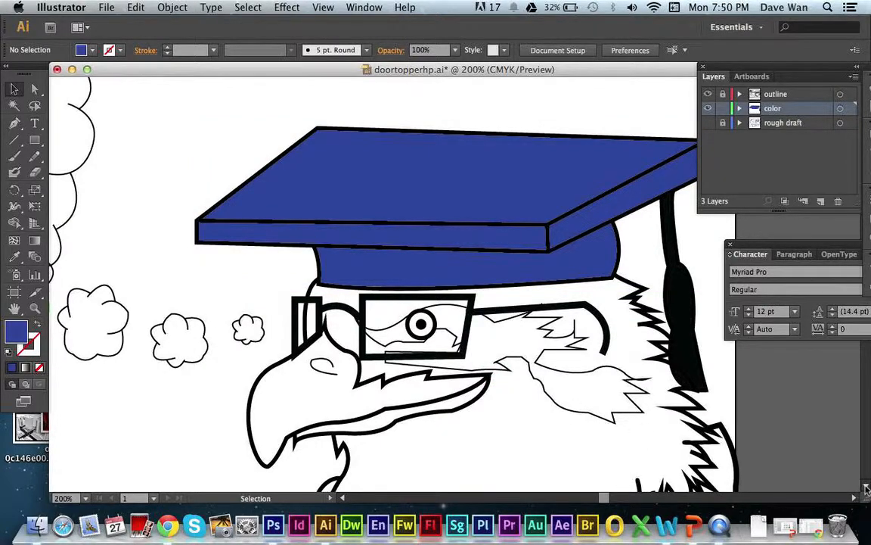
Show the rough draft layer again to see the pencil shading on the eagle's face and chest.
scroll(867, 489, down, 5)
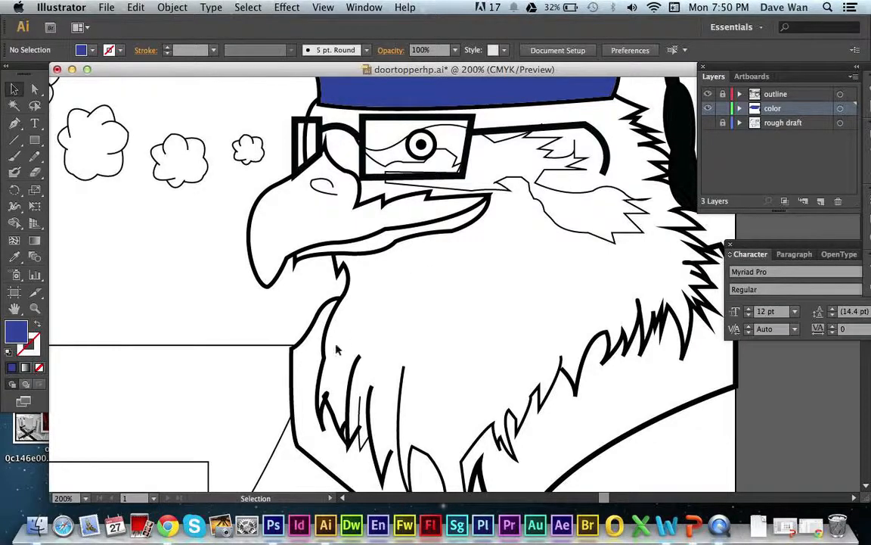
click(708, 122)
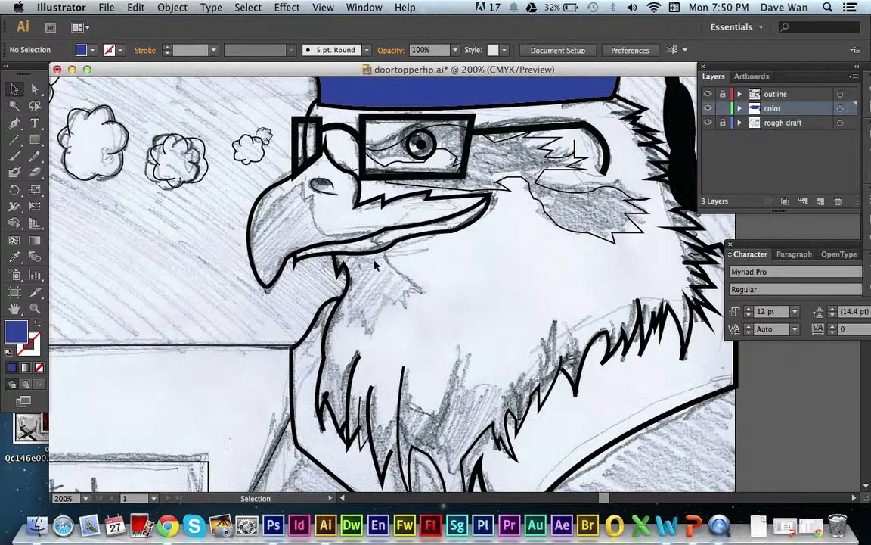
Set the Pen tool's fill to medium gray (#7C7C7C) and make the color layer active.
click(16, 126)
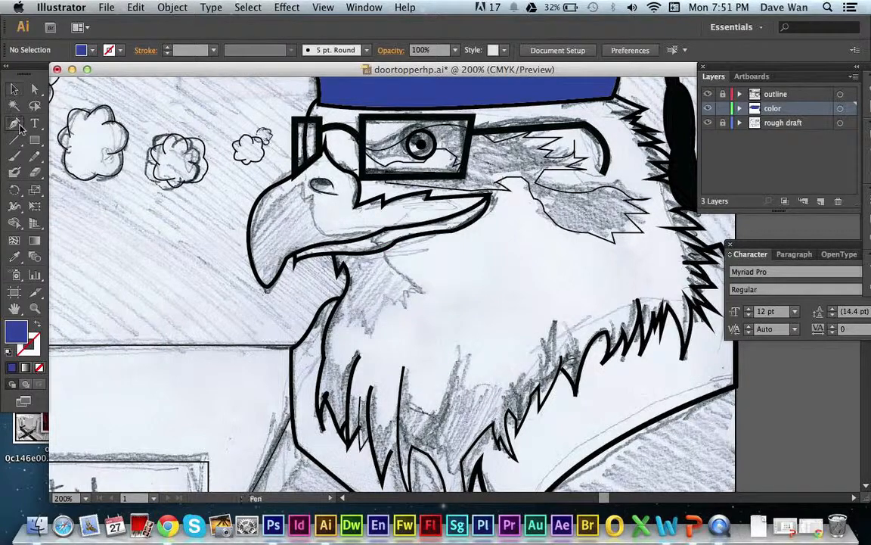
double_click(21, 336)
drag(286, 292, 247, 279)
click(578, 198)
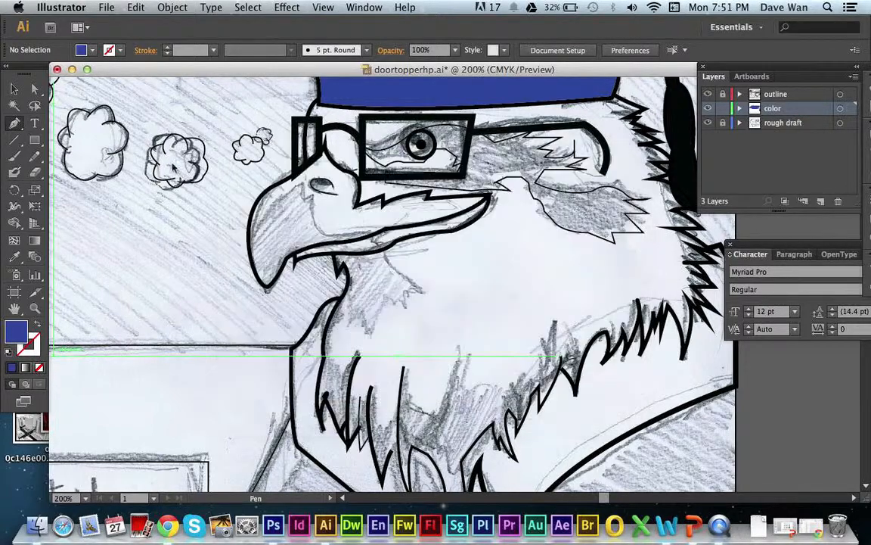
click(787, 126)
click(768, 108)
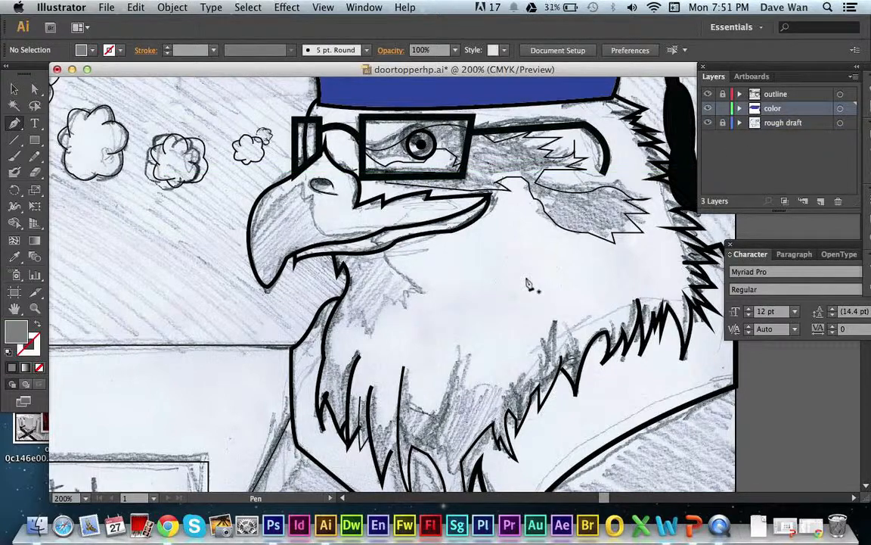
Trace the jagged right edge of the pencil shading below the beak, from the lower beak line down to the longest feather point.
click(383, 248)
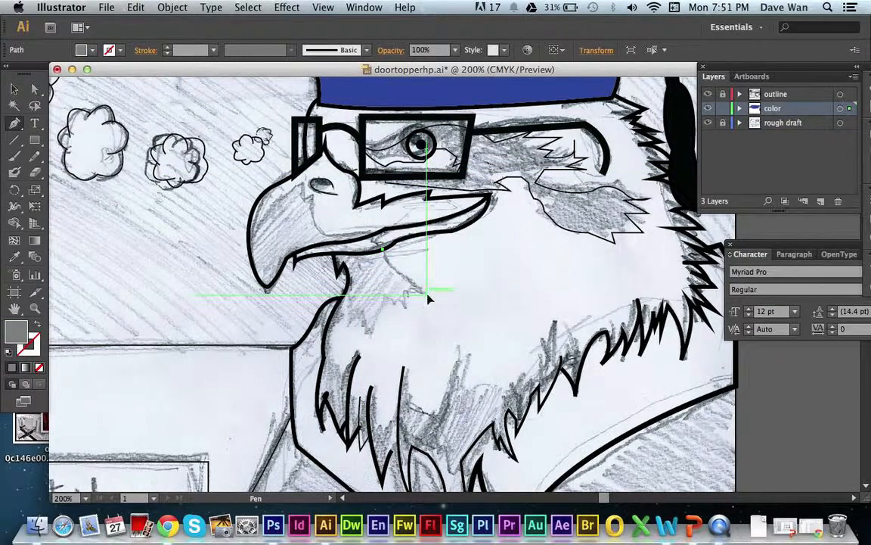
mouse_move(421, 293)
mouse_down()
mouse_move(427, 326)
mouse_move(432, 295)
mouse_move(409, 297)
mouse_up()
click(406, 291)
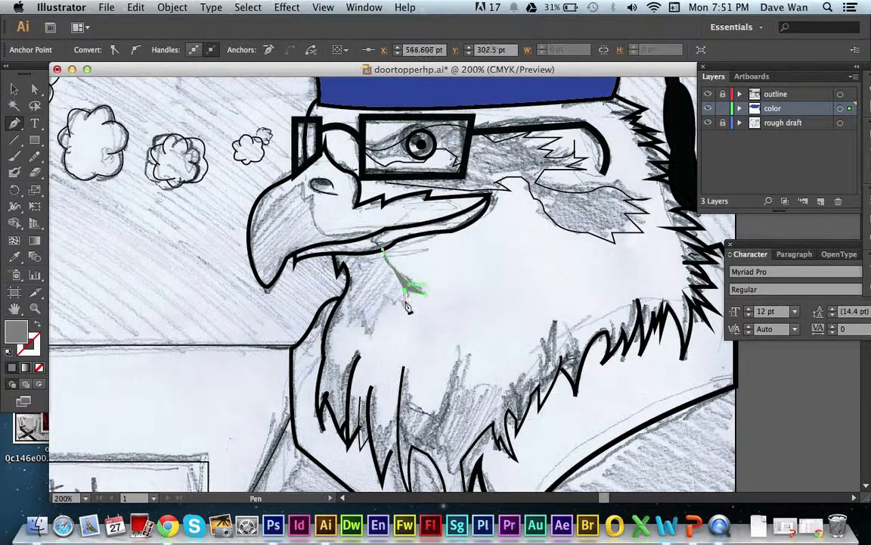
click(406, 308)
click(395, 302)
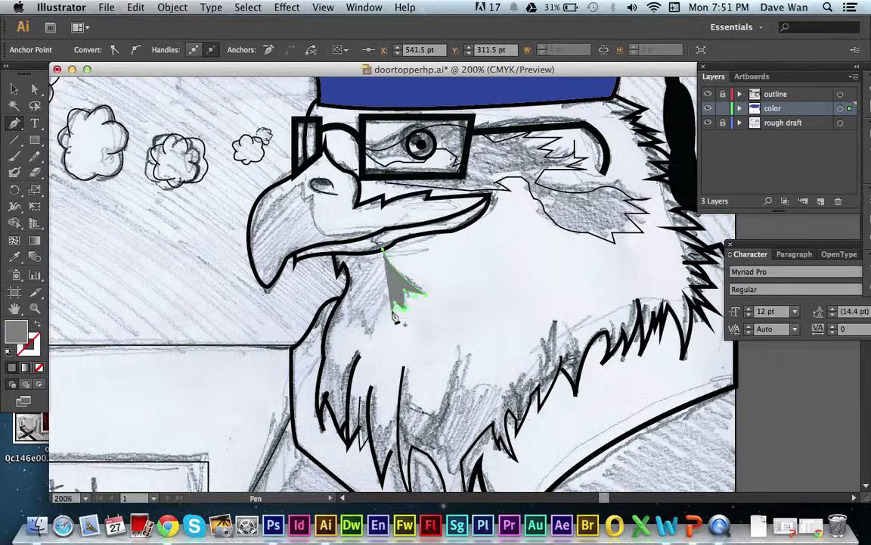
click(392, 314)
click(383, 301)
drag(374, 351, 376, 357)
click(373, 345)
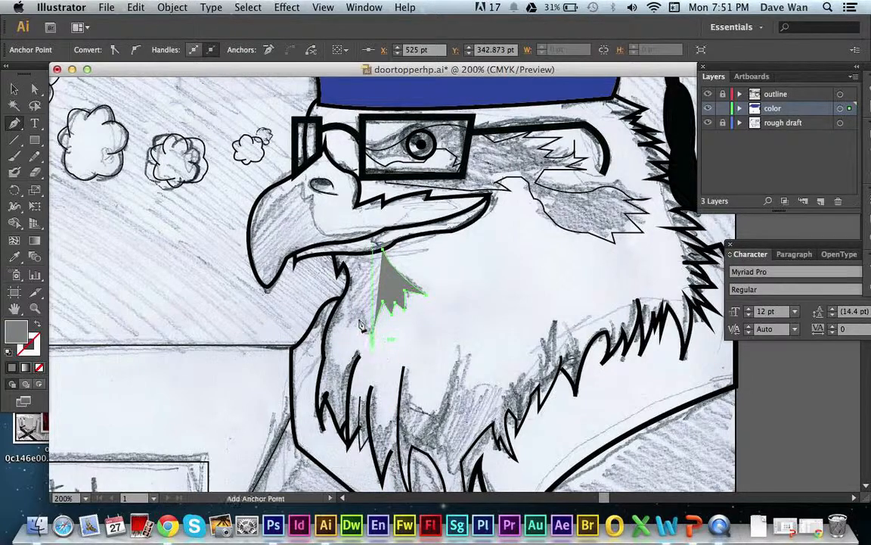
Continue the gray throat shape up the neck outline and along the underside of the beak, closing it at its starting point.
click(359, 318)
click(348, 327)
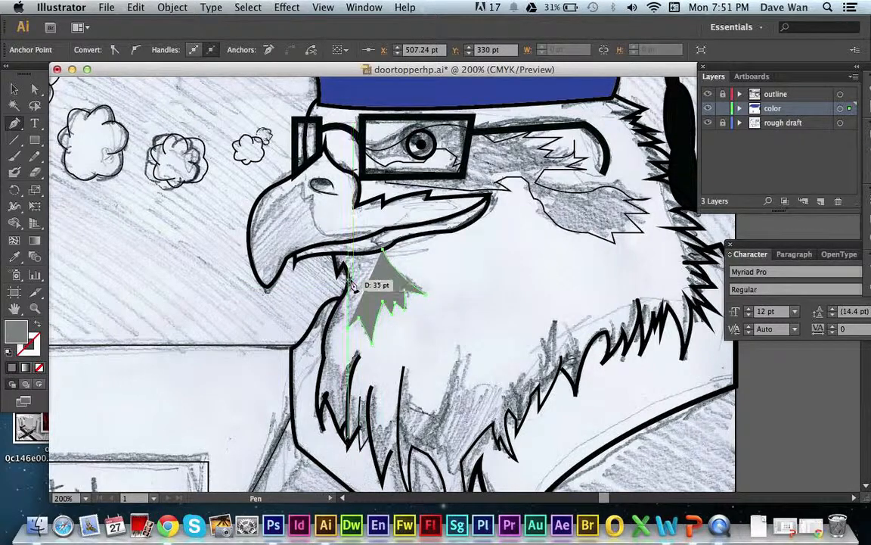
drag(347, 280, 338, 254)
click(342, 264)
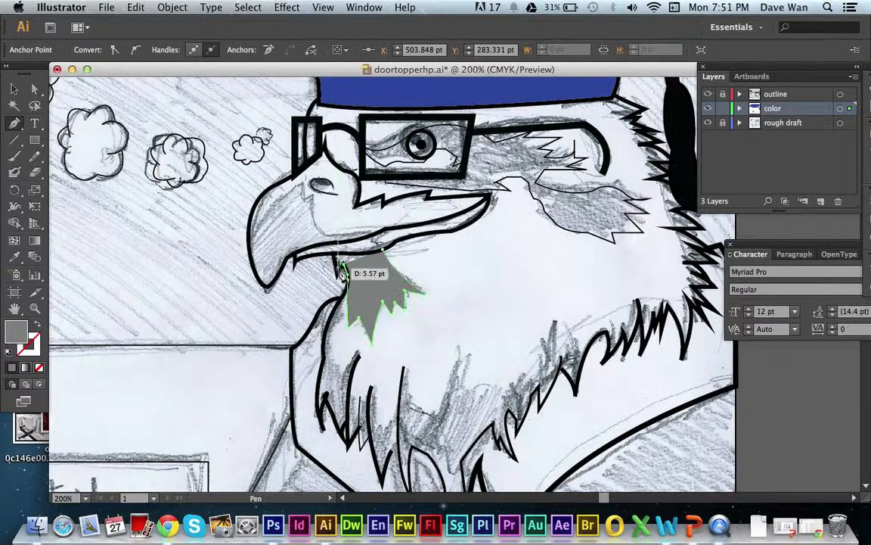
click(339, 274)
click(334, 252)
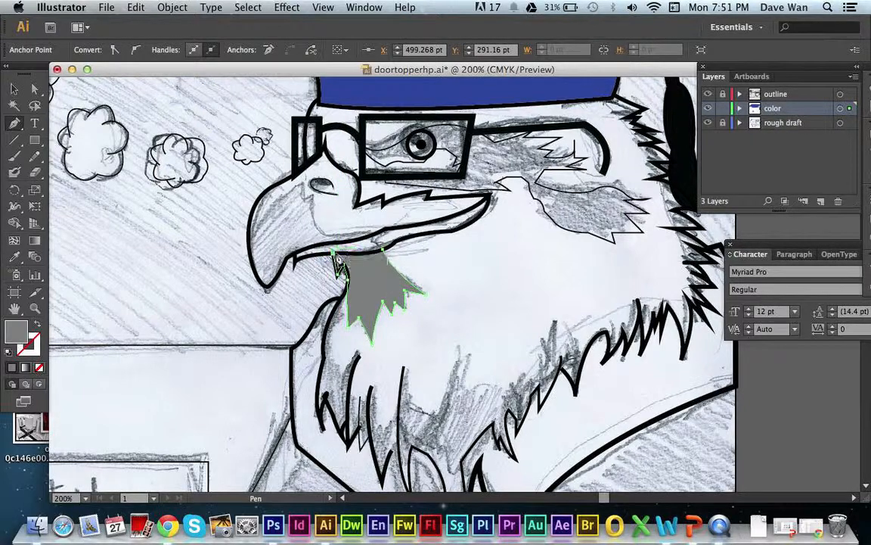
click(364, 253)
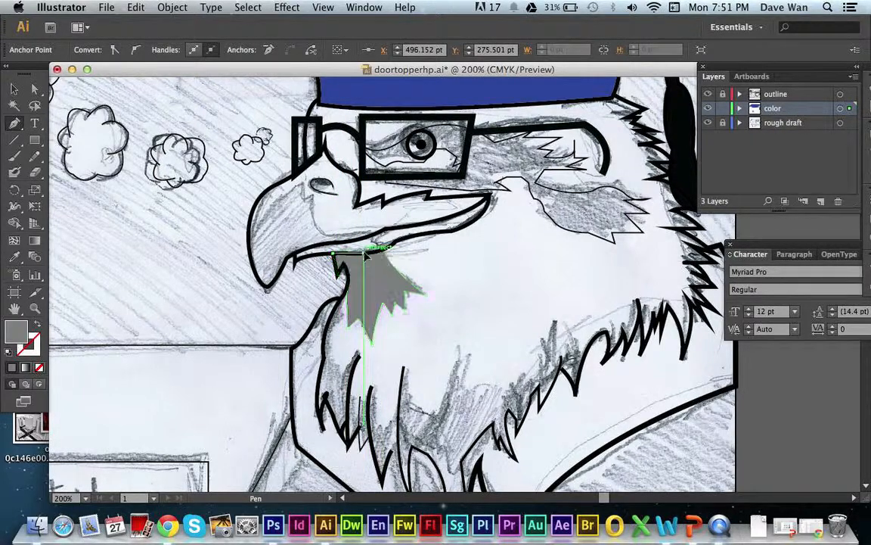
click(368, 257)
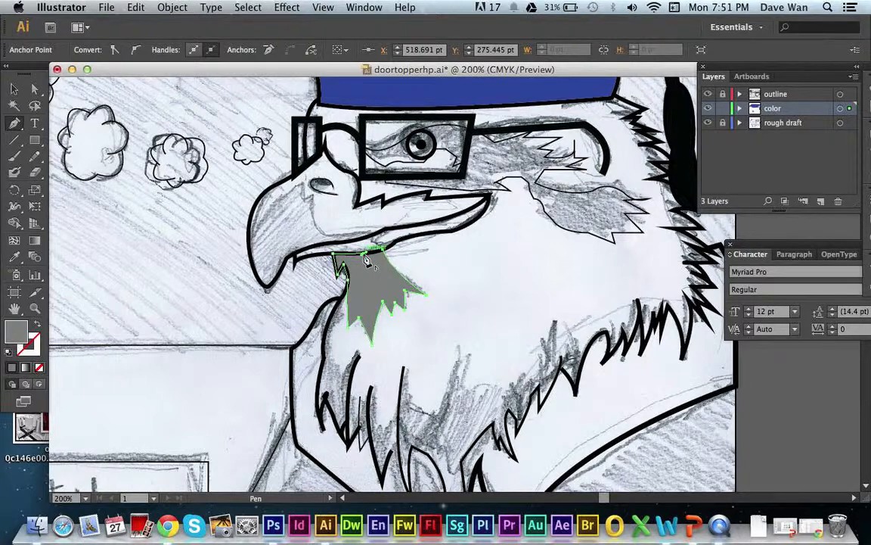
click(382, 250)
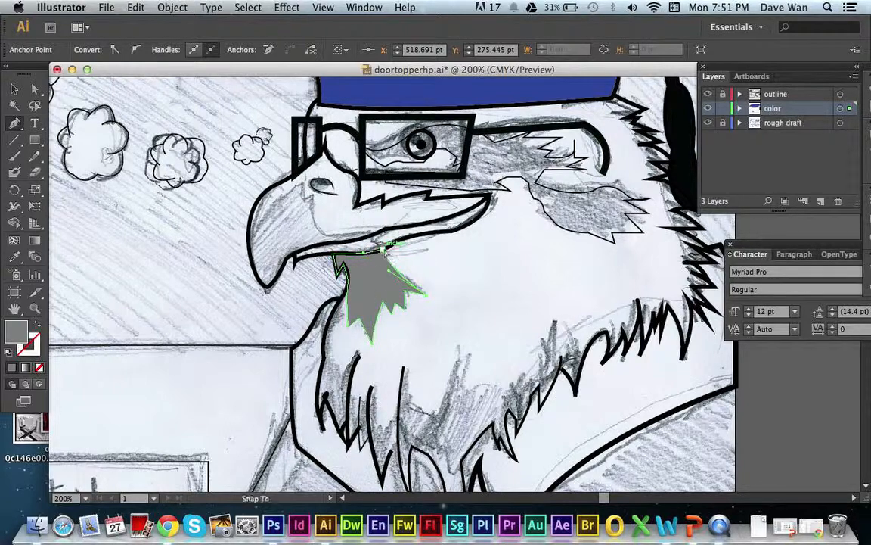
Deselect the gray throat shape and hide the rough draft layer.
click(15, 89)
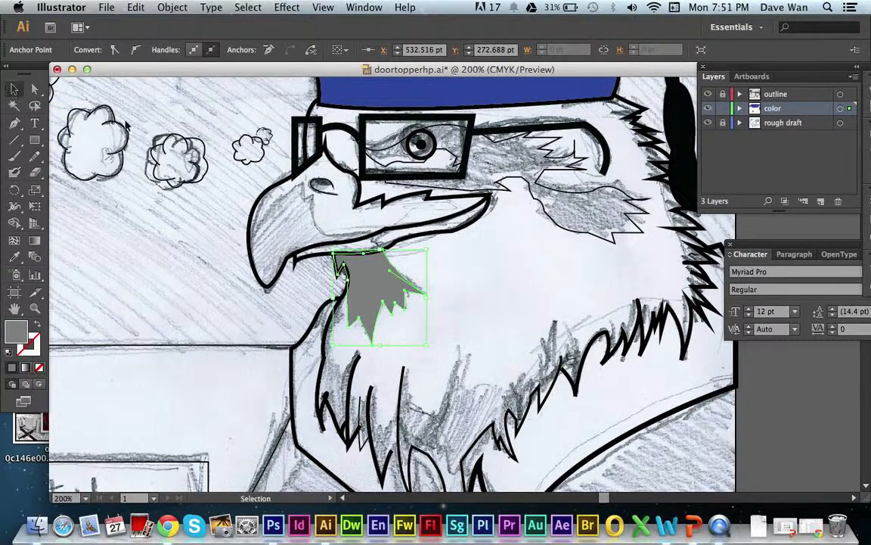
click(115, 113)
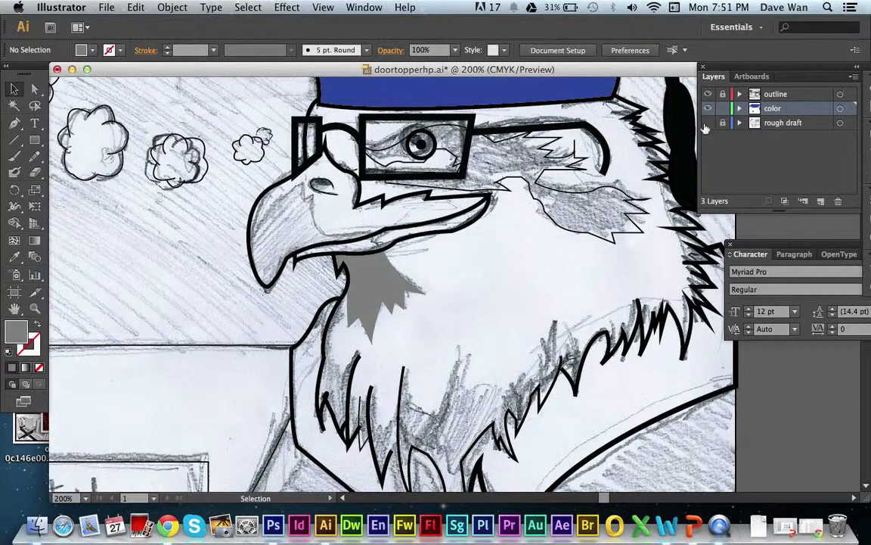
click(707, 124)
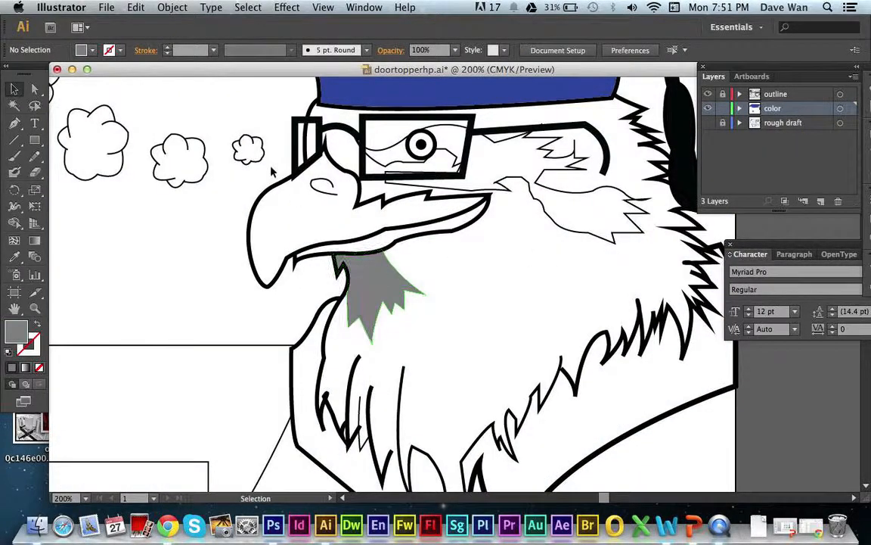
Set the Pen tool's fill color to bright yellow for the beak.
click(14, 123)
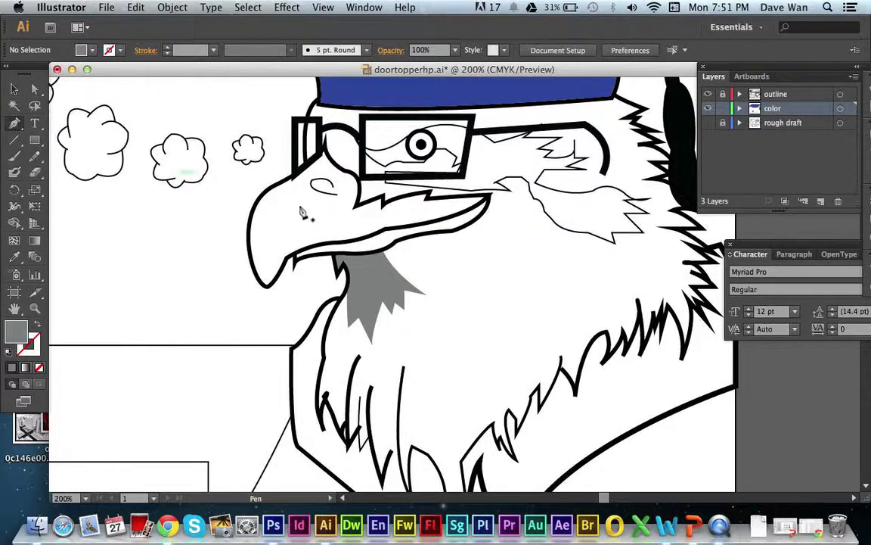
double_click(18, 333)
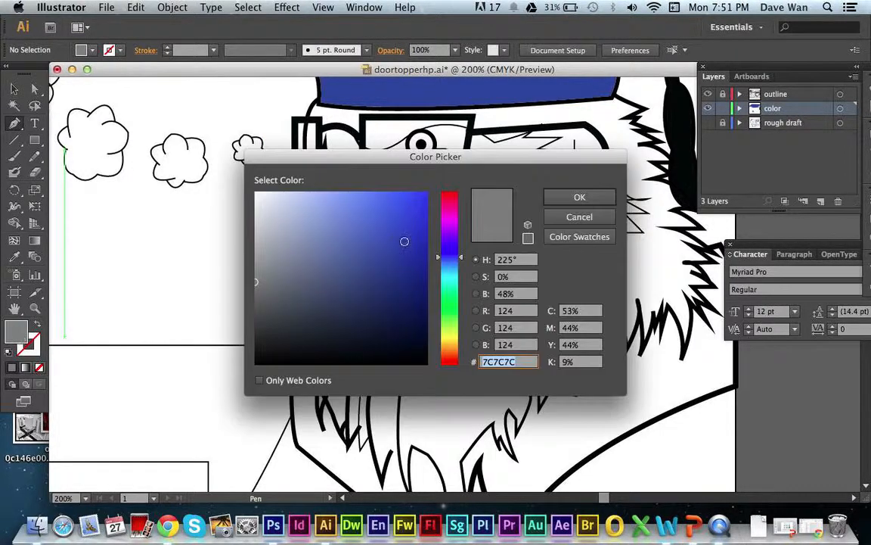
drag(454, 305, 454, 341)
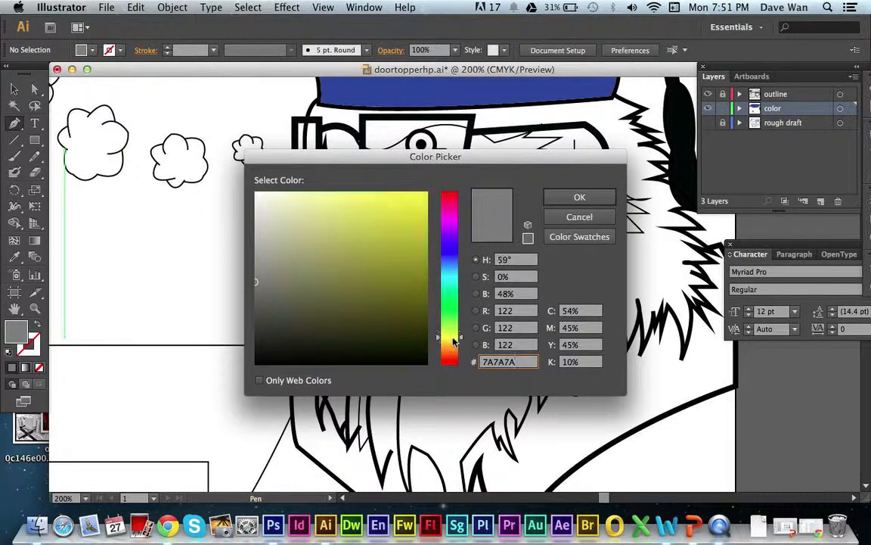
click(401, 208)
click(575, 197)
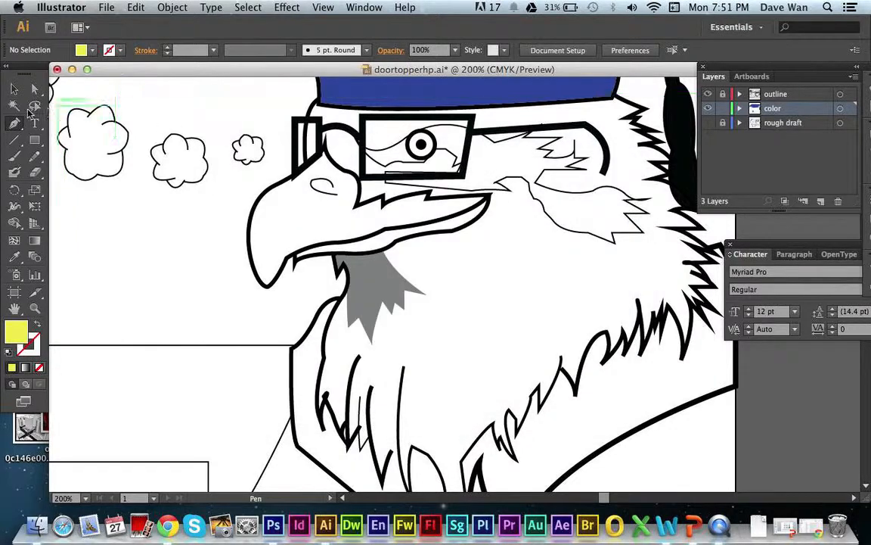
Trace the beak's zigzag upper edge from the mouth corner to the peak between the glasses lenses.
click(489, 194)
click(429, 198)
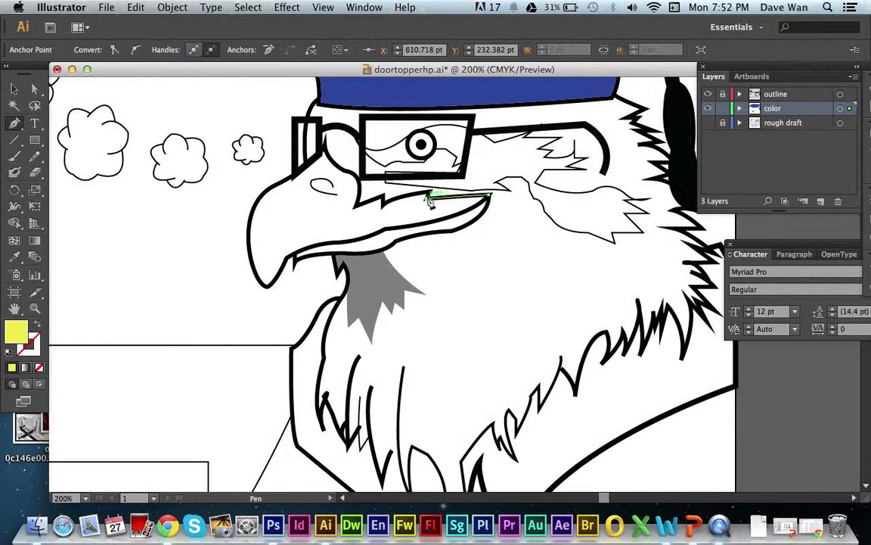
drag(428, 198, 381, 212)
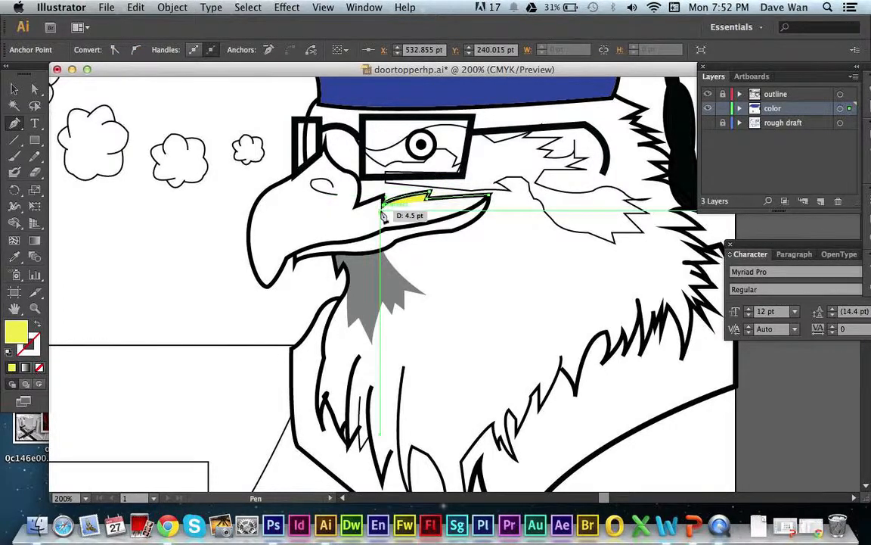
click(383, 196)
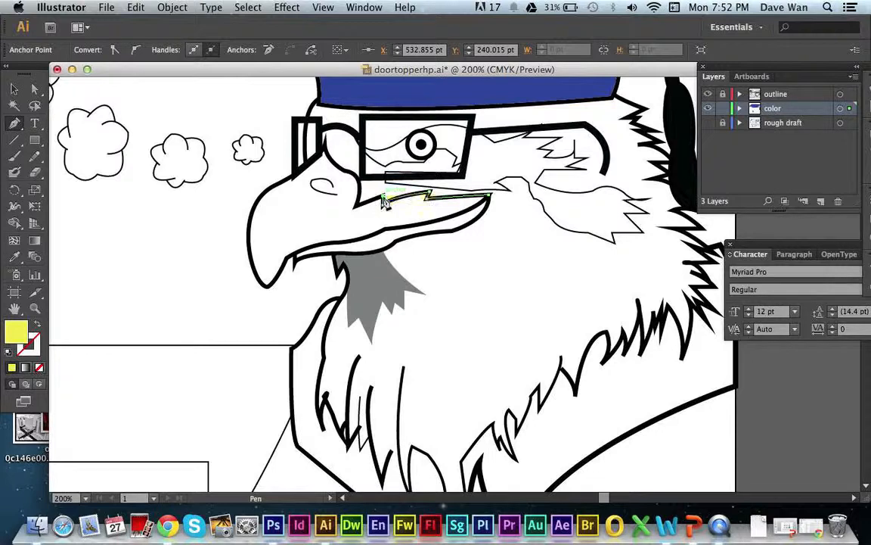
drag(359, 211, 325, 136)
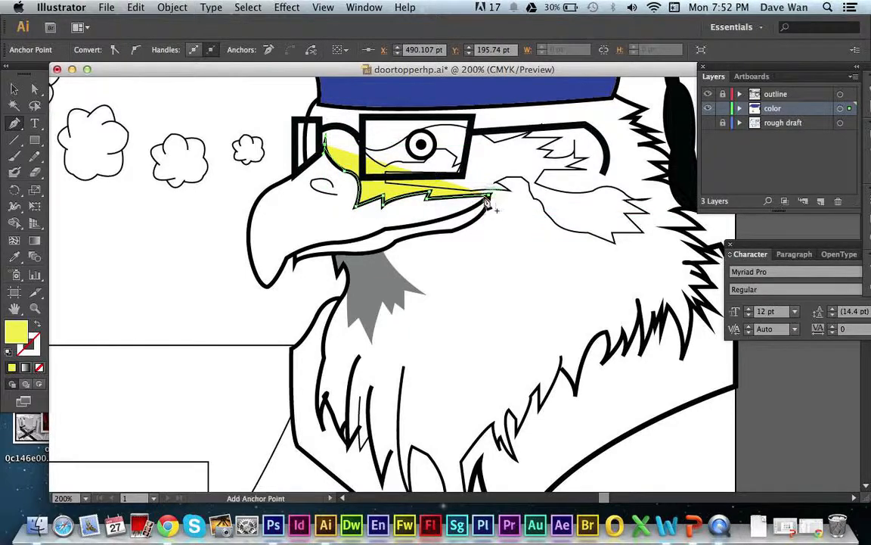
Continue the yellow beak path along the front curve, around the hooked tip, and back to the front of the lower beak.
click(274, 182)
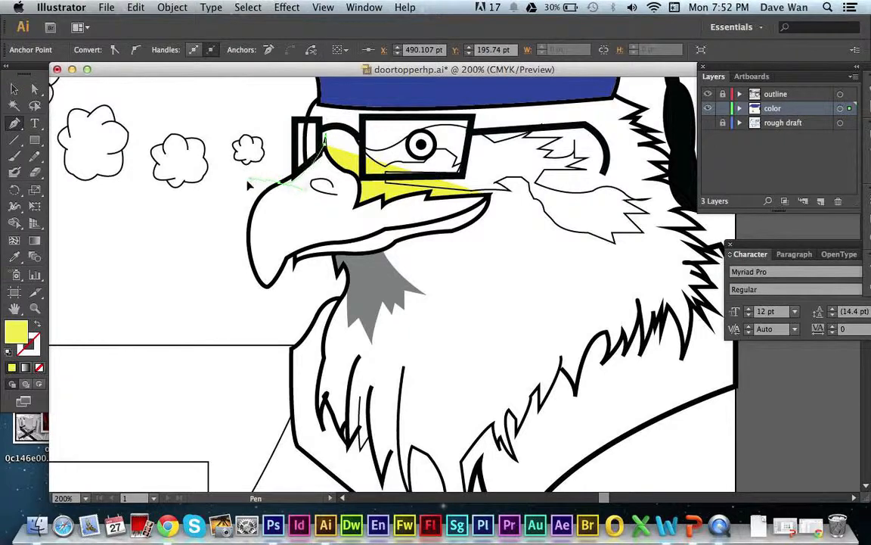
drag(249, 185, 292, 349)
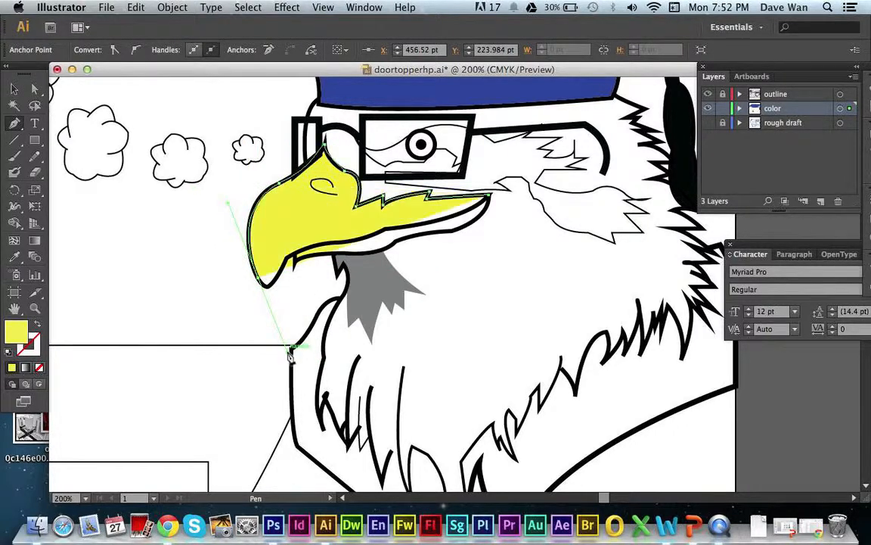
click(259, 280)
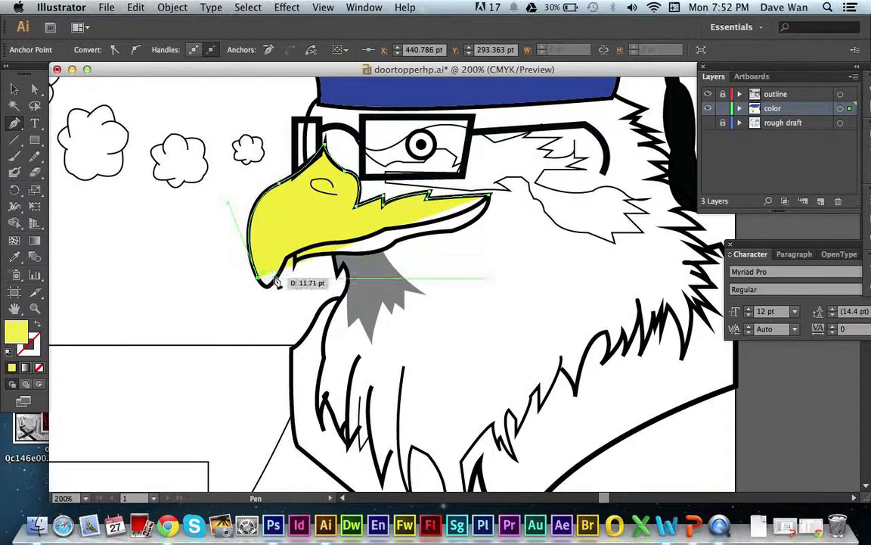
drag(275, 277, 290, 263)
drag(290, 261, 411, 228)
Trace the underside of the lower beak to the mouth corner, close the yellow beak shape, and deselect it.
click(346, 254)
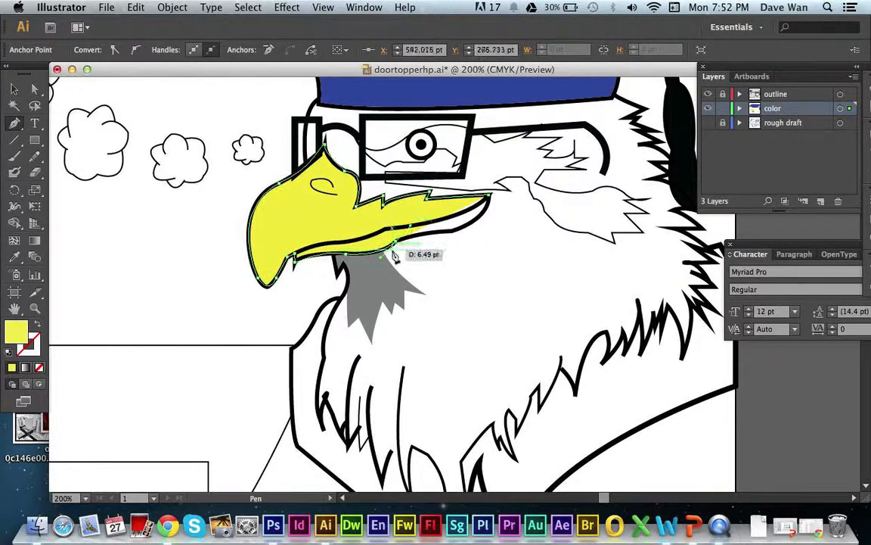
click(397, 243)
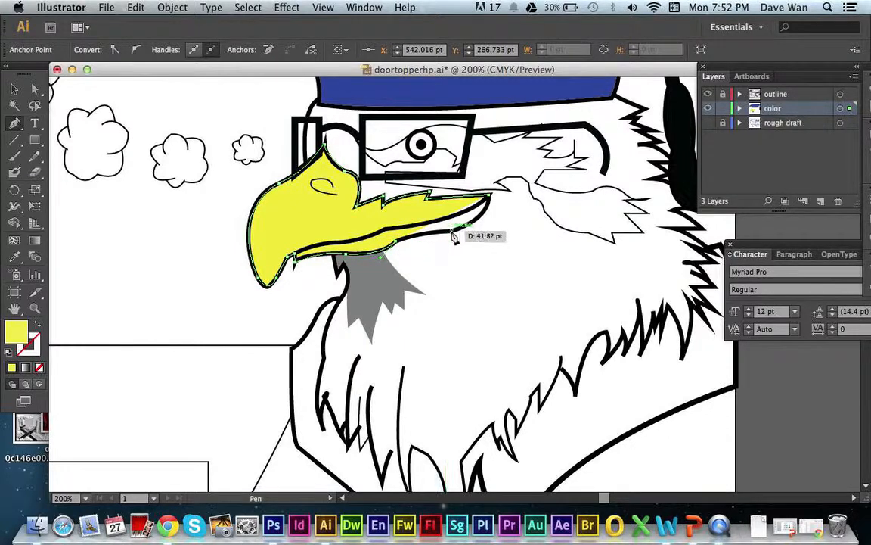
drag(452, 231, 503, 198)
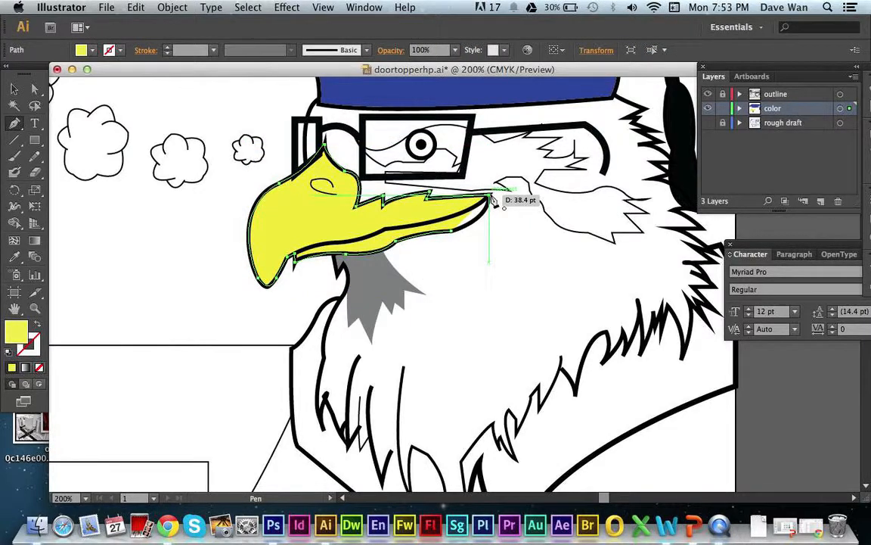
click(491, 199)
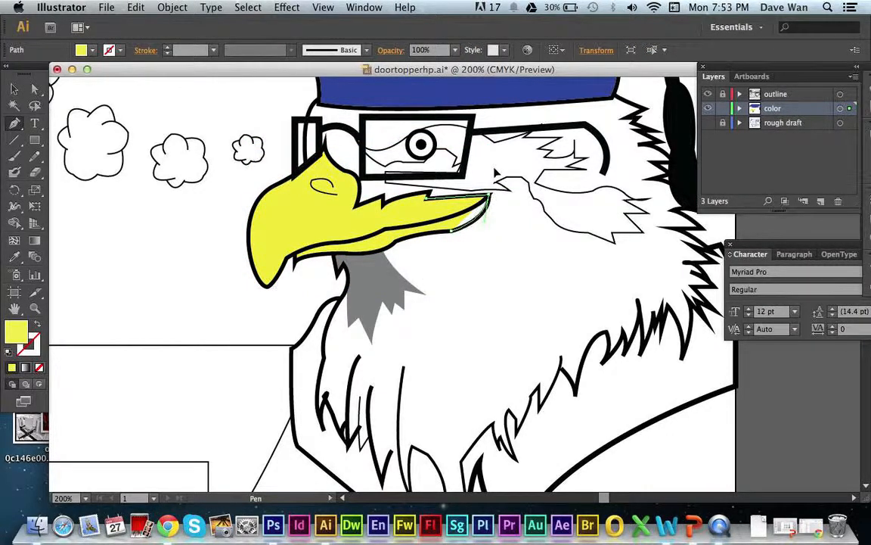
drag(494, 173, 489, 171)
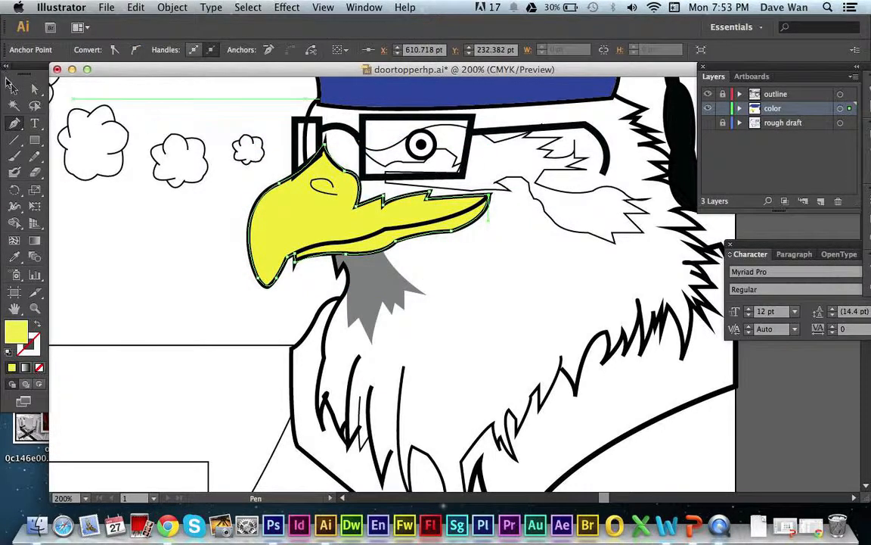
click(11, 86)
click(240, 255)
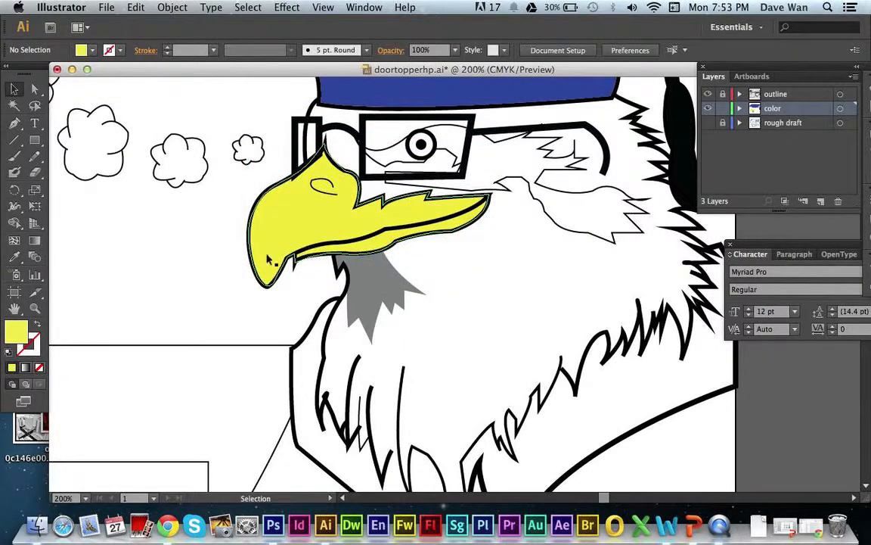
Start a Pen path at the front of the lower beak and set its fill color to dark olive #635D13.
click(14, 123)
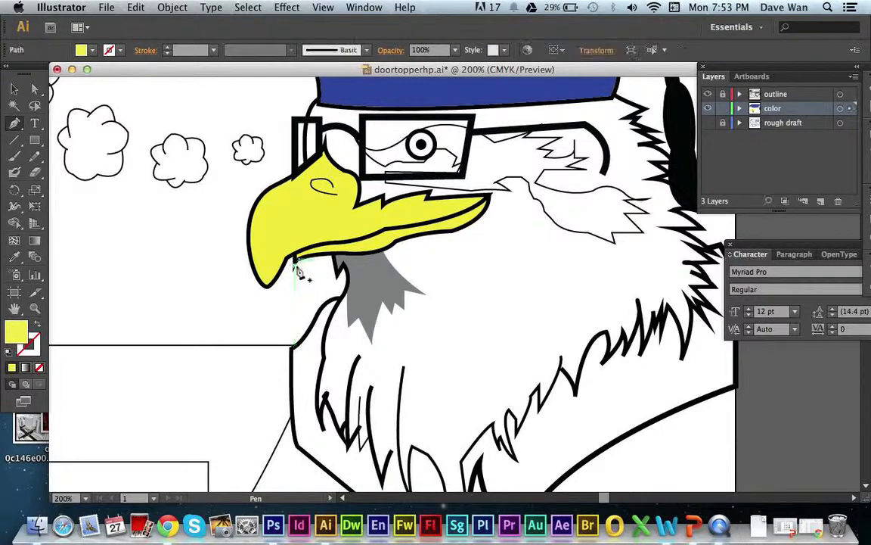
click(293, 258)
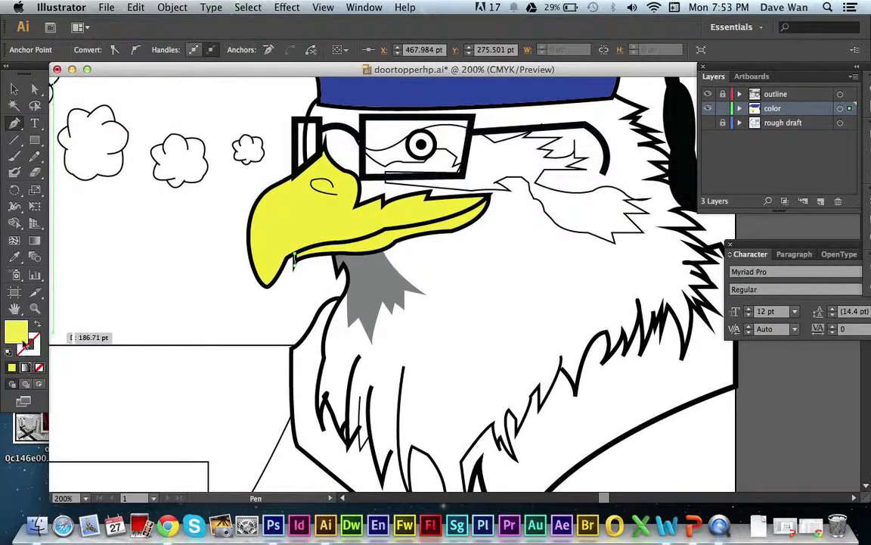
double_click(23, 338)
click(395, 299)
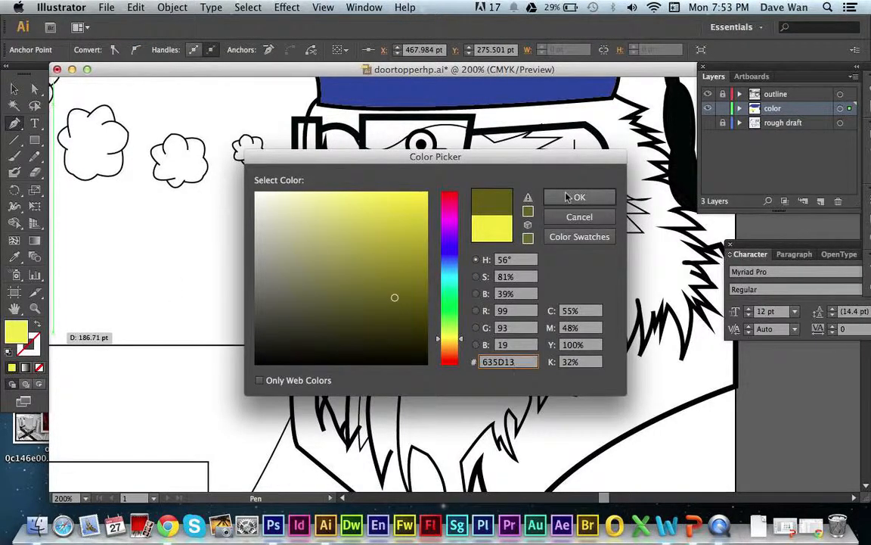
click(554, 197)
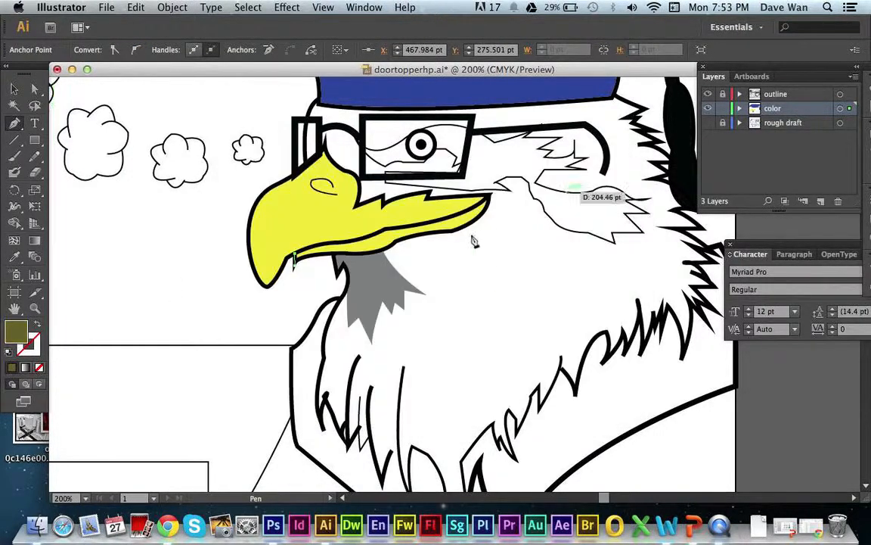
Trace the olive shading's upper edge along the mouth line from the front of the lower beak to the mouth corner.
click(348, 243)
drag(347, 243, 360, 246)
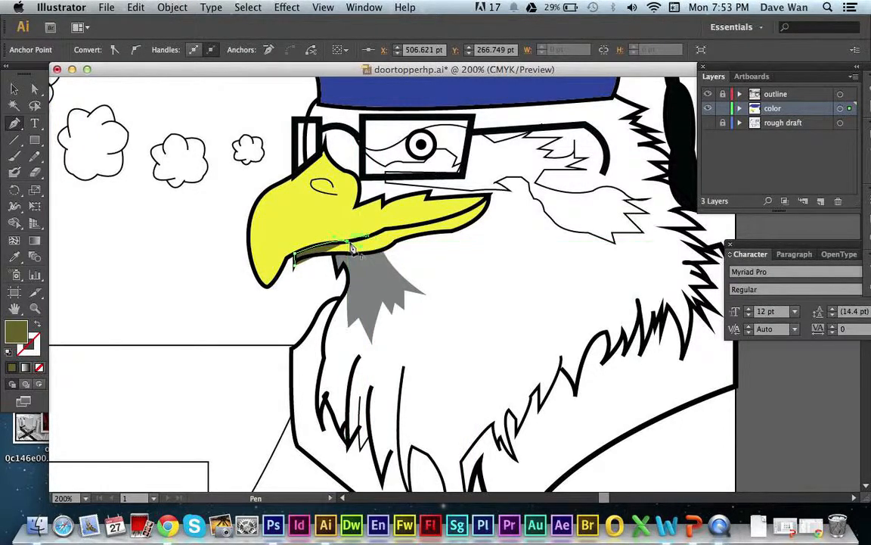
click(347, 242)
click(389, 230)
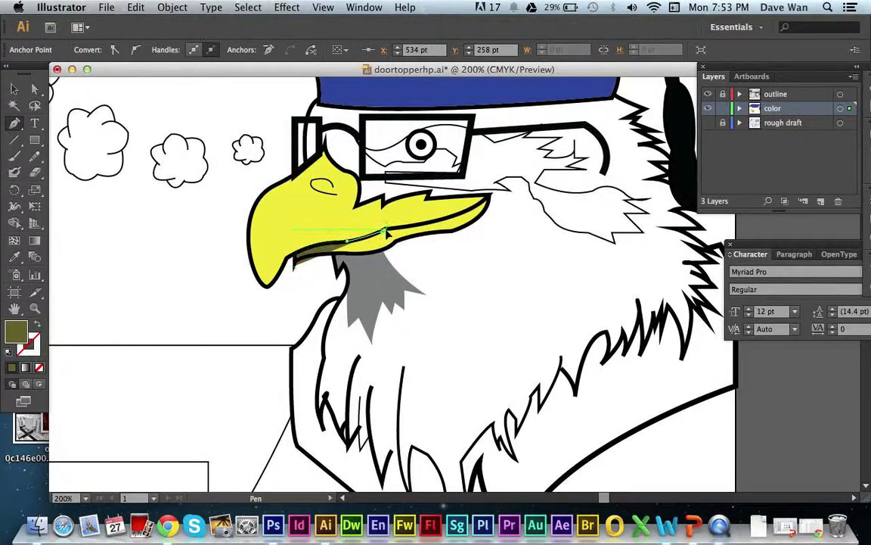
click(487, 204)
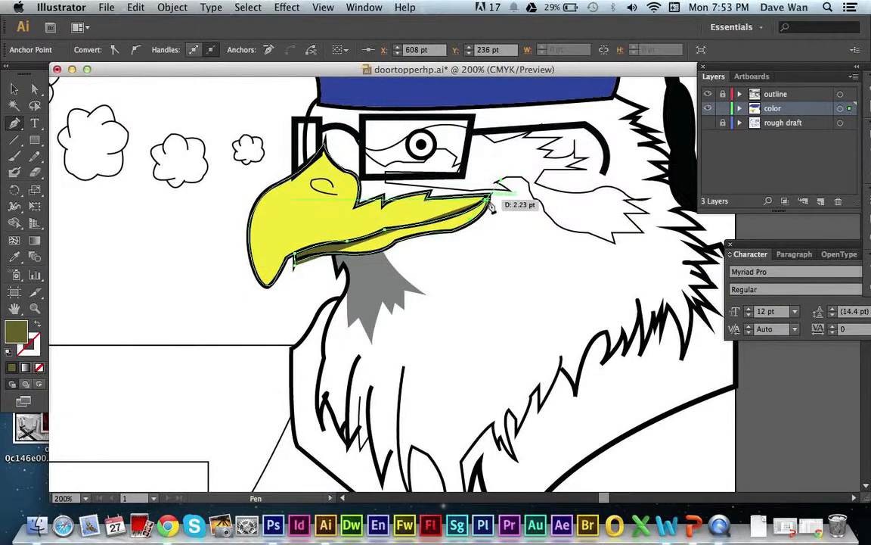
click(491, 201)
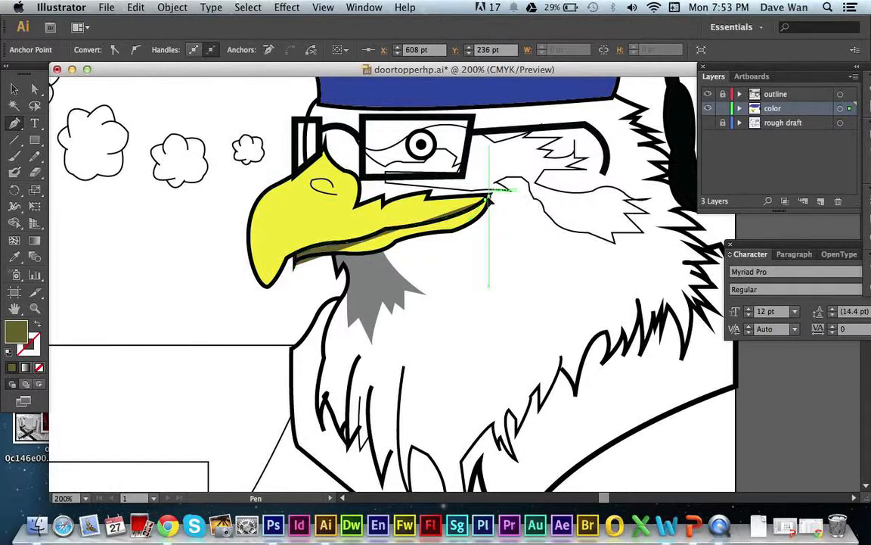
click(489, 197)
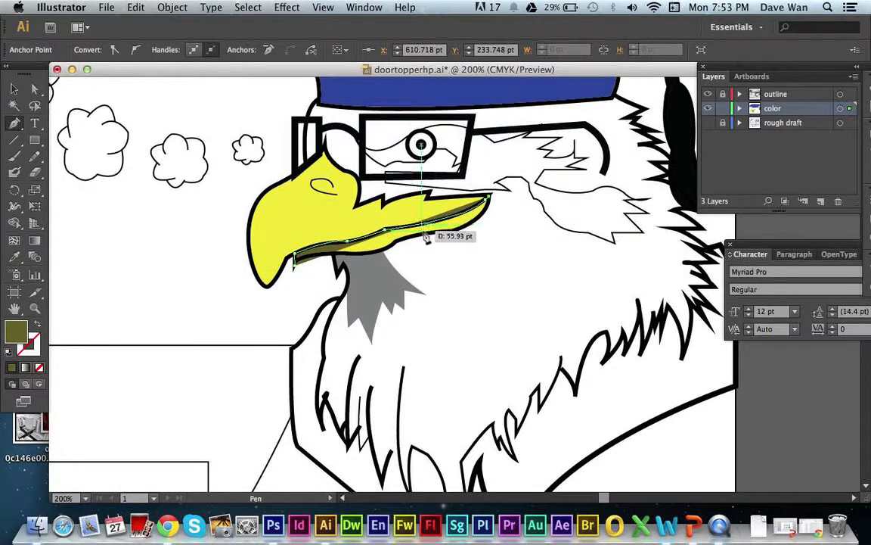
Trace the lower beak's underside back to the front, close the olive shape, and deselect it.
drag(428, 232, 378, 233)
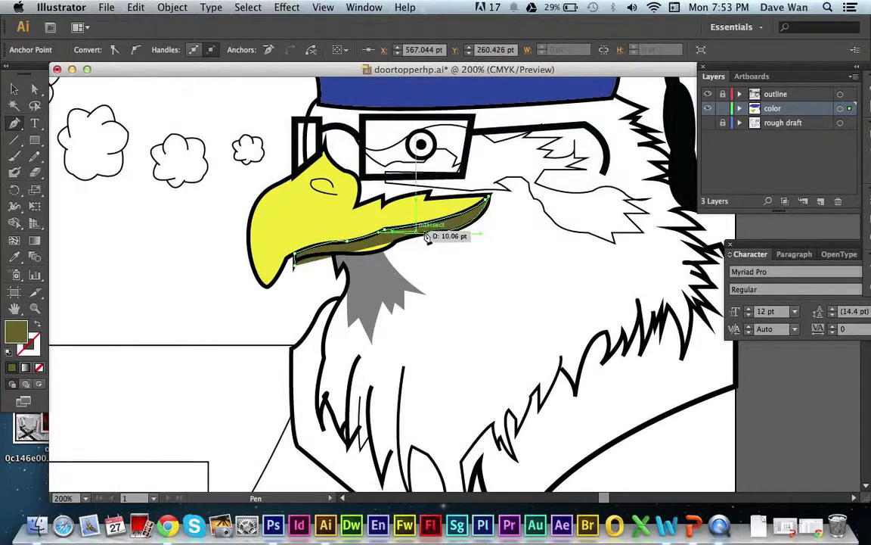
drag(430, 236, 394, 251)
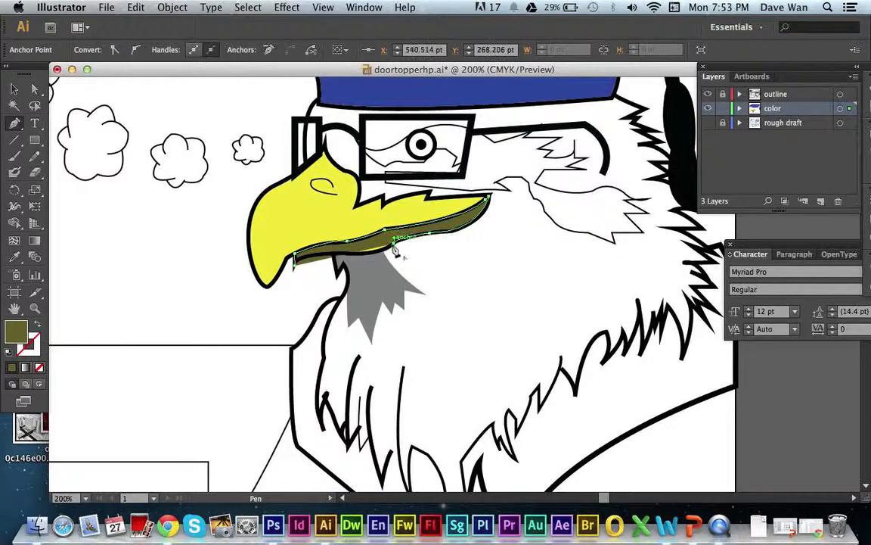
click(394, 242)
drag(333, 253, 295, 287)
click(333, 255)
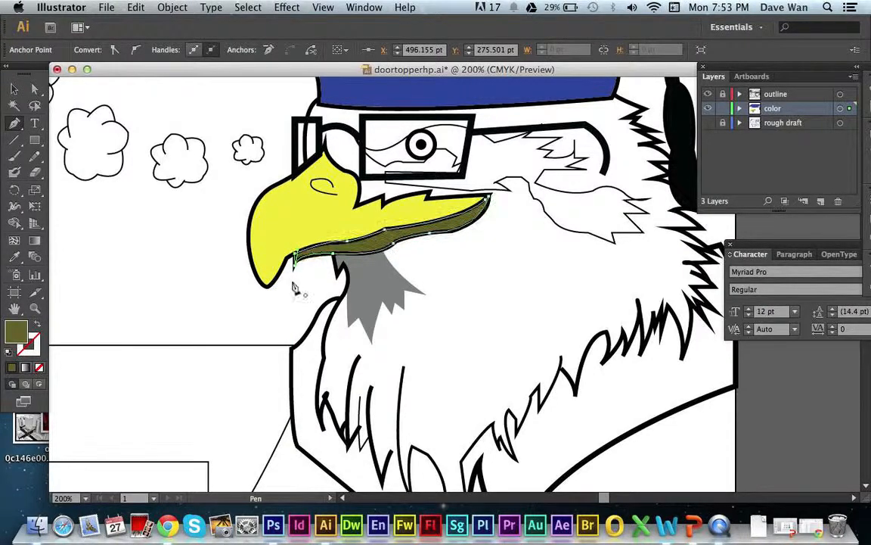
key(v)
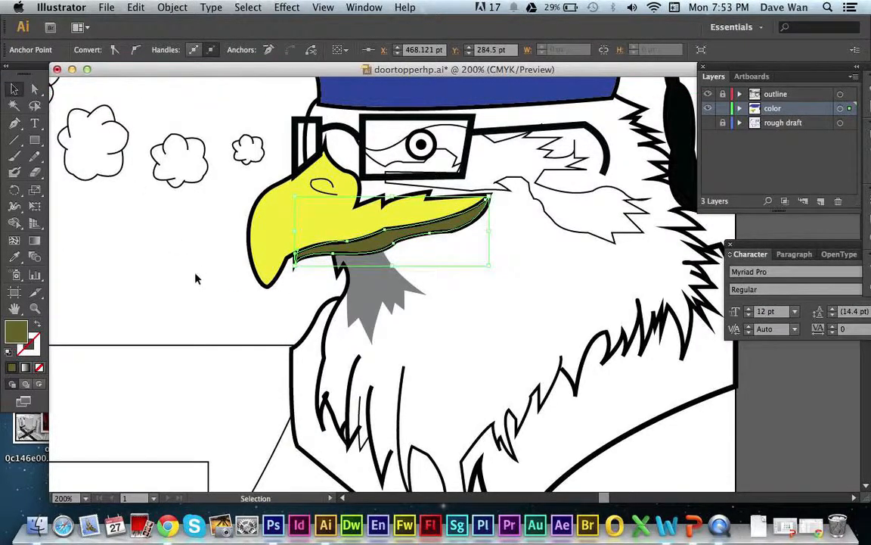
click(195, 279)
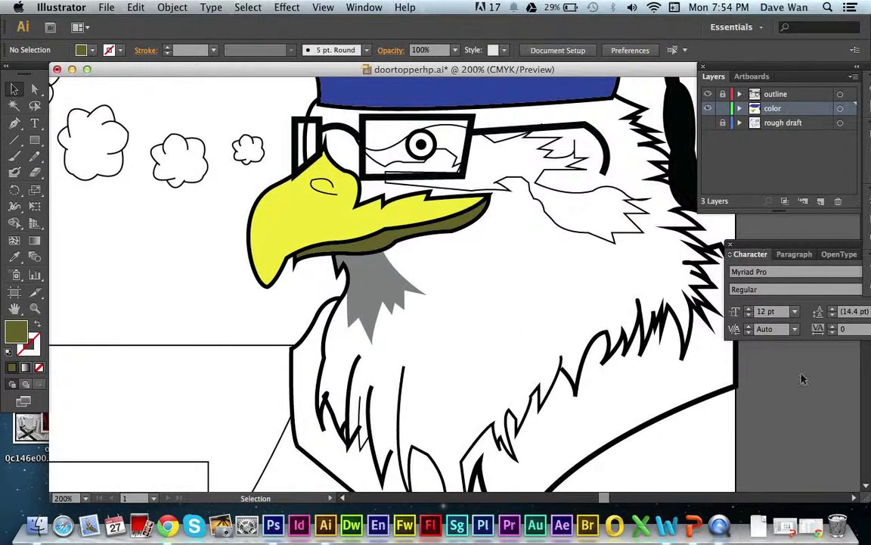
Unlock the outline layer and select the thin feather-marking path running around the eye and cheek.
scroll(867, 485, down, 3)
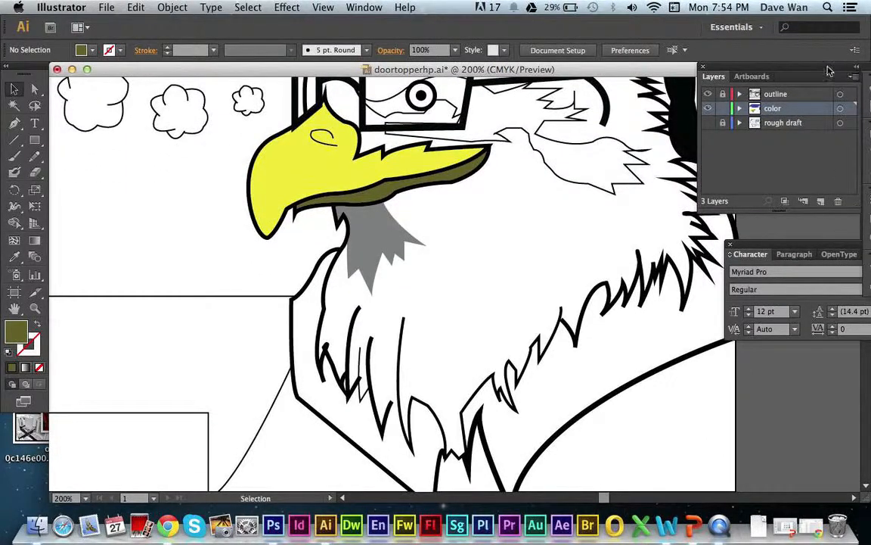
drag(830, 70, 827, 101)
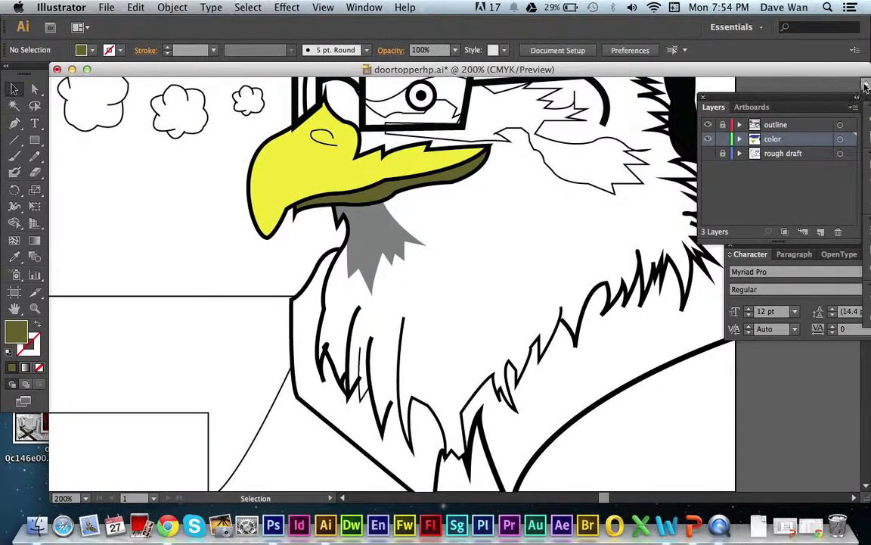
scroll(867, 85, up, 7)
scroll(867, 85, up, 1)
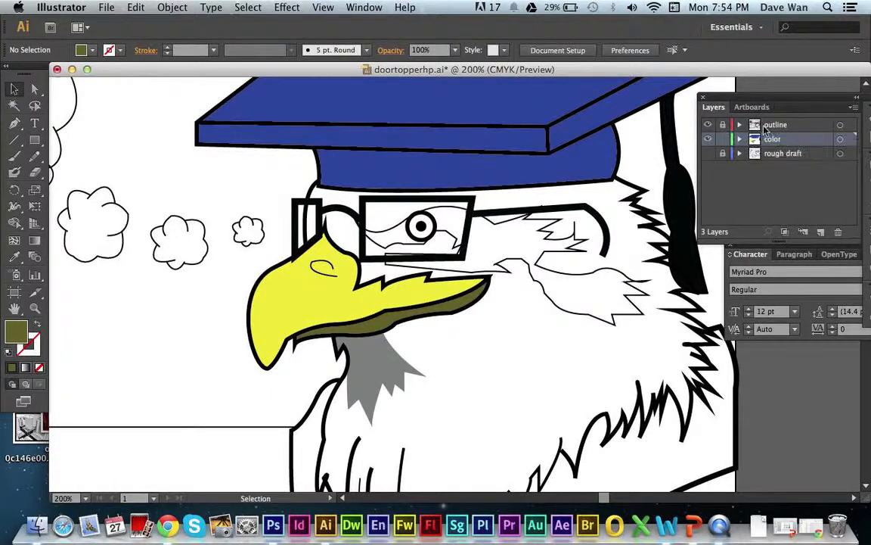
click(777, 127)
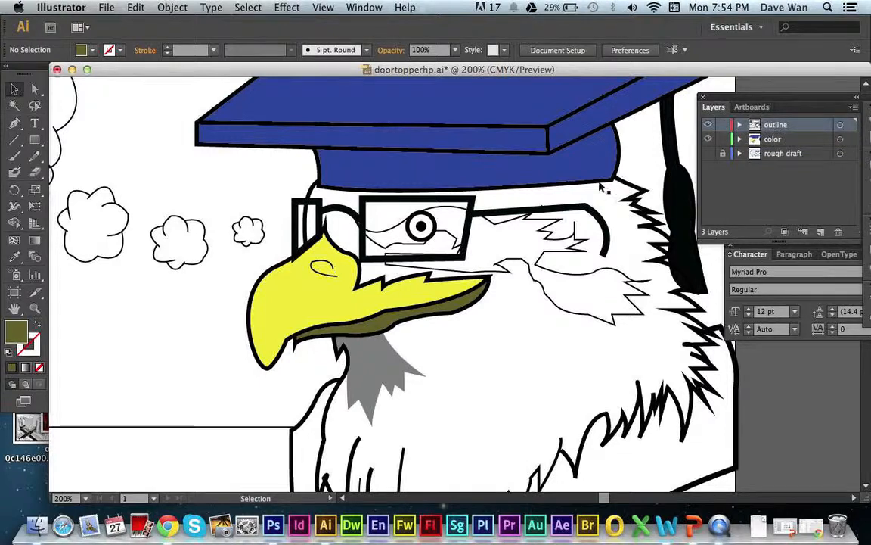
click(550, 301)
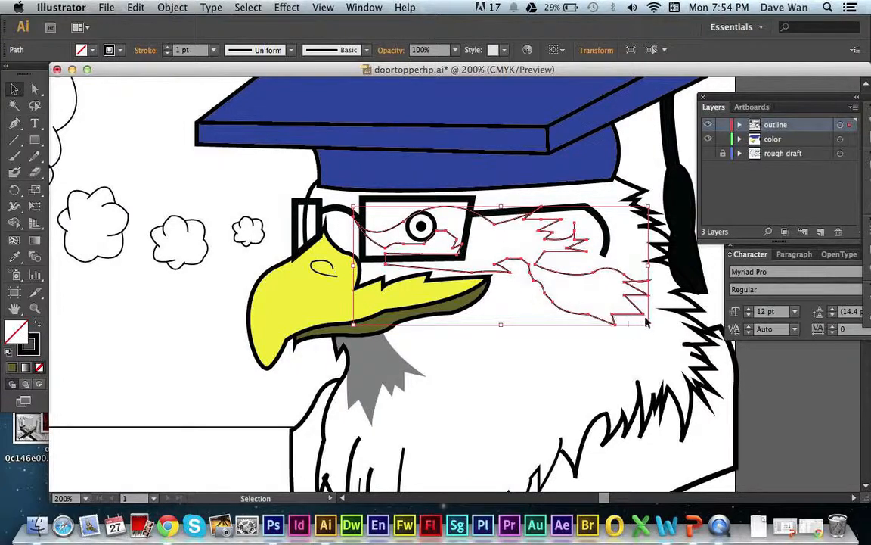
click(560, 389)
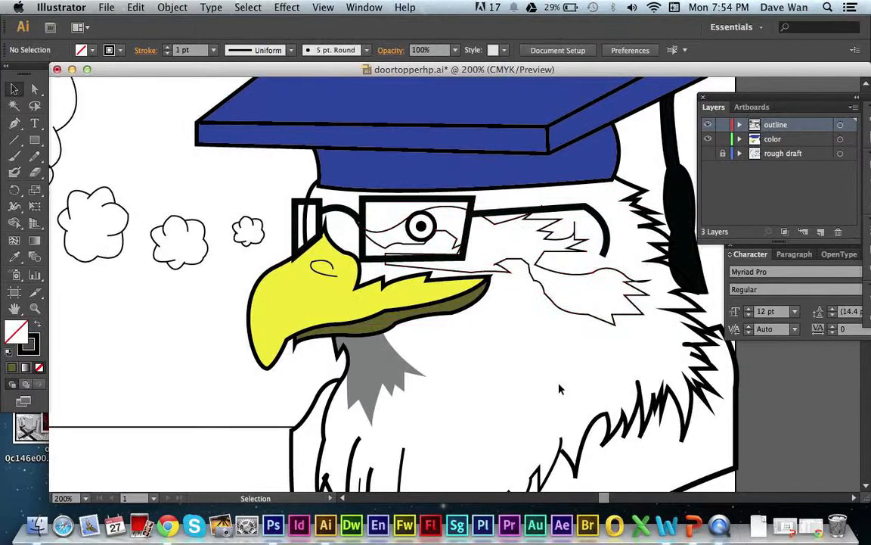
click(512, 266)
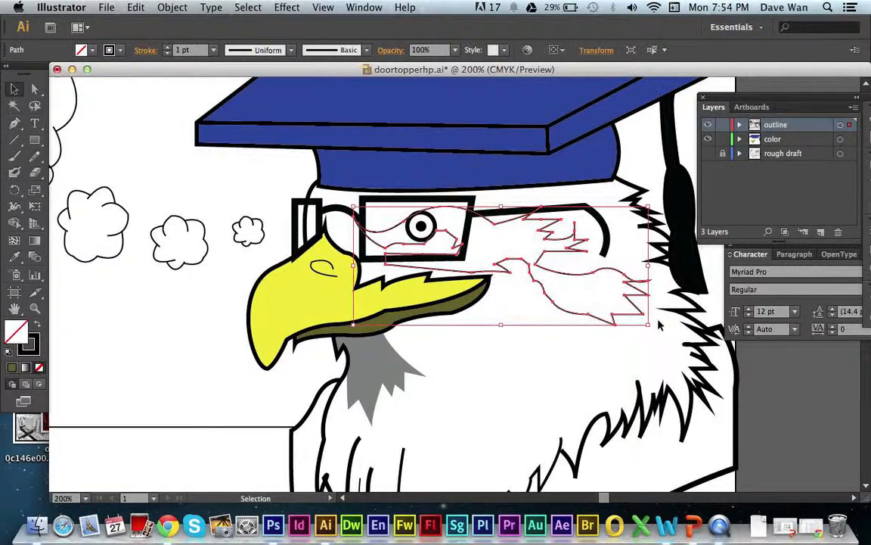
Paste a copy of the feather-marking path onto the color layer and move it below the original.
click(787, 141)
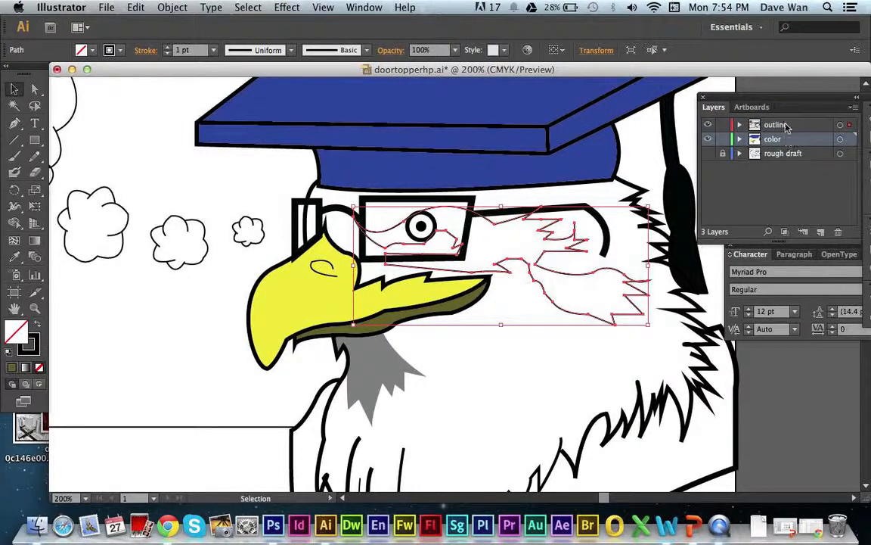
click(786, 126)
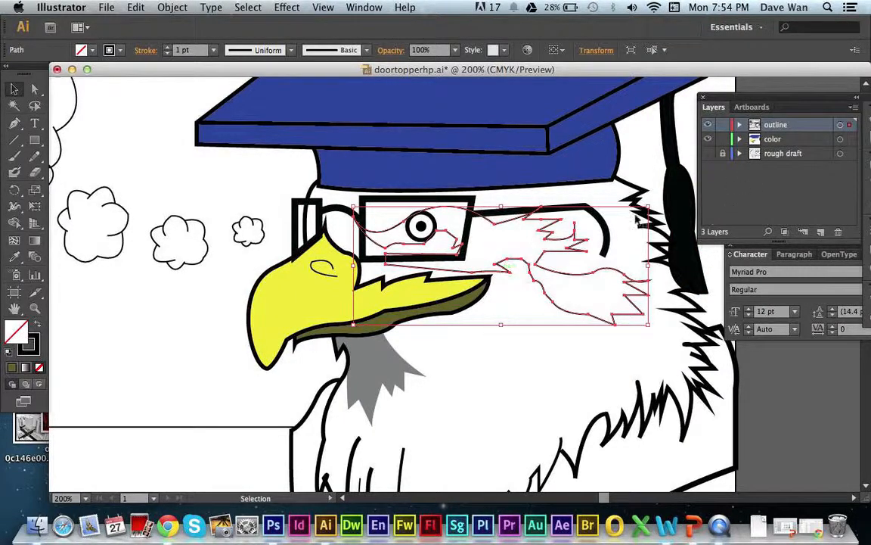
click(764, 140)
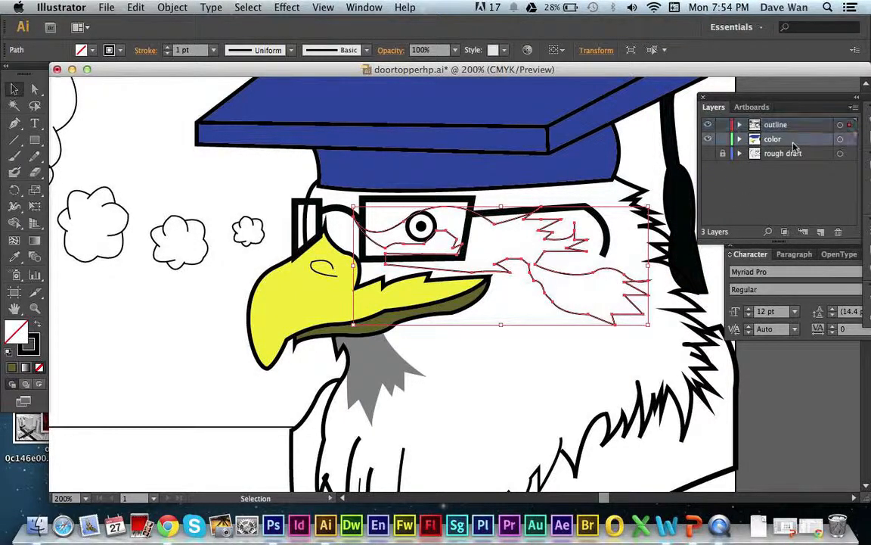
key(a)
key(super+v)
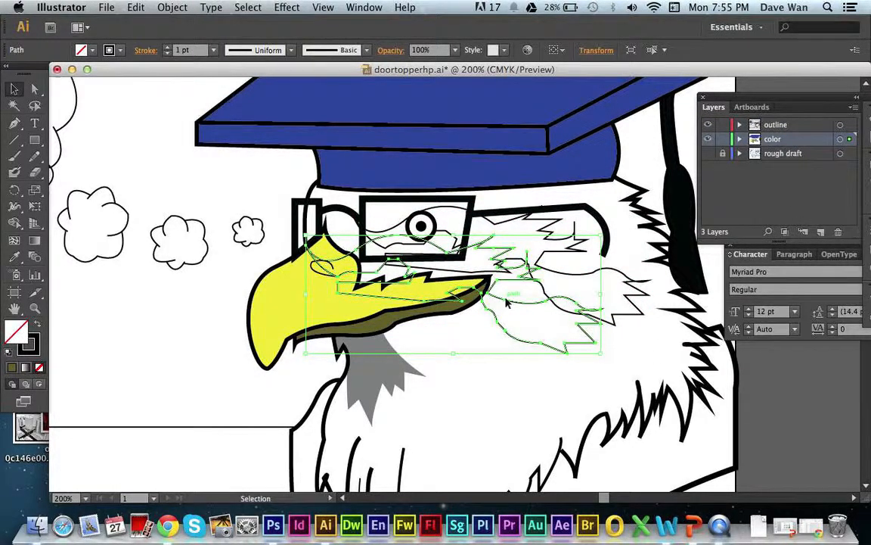
drag(507, 303, 549, 372)
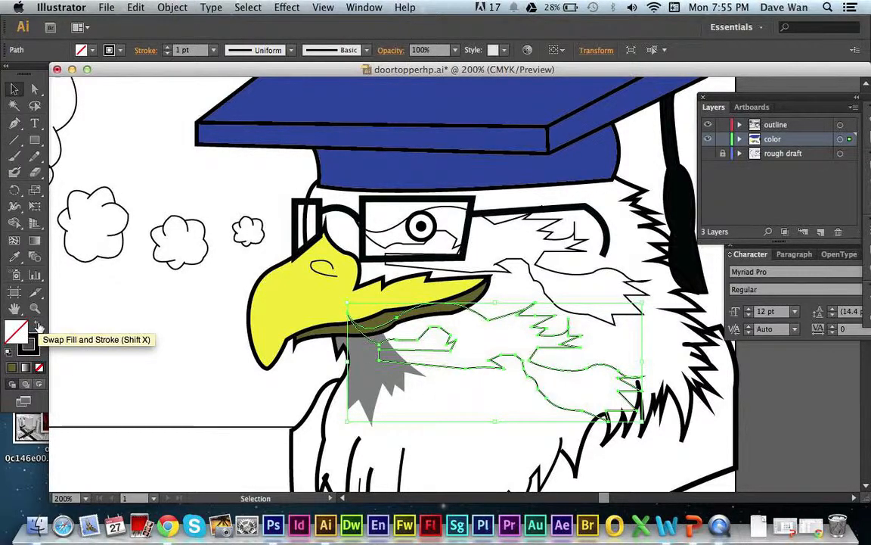
Apply the neck shading's gray fill without a stroke to the pasted feather-marking path using the Eyedropper.
click(14, 258)
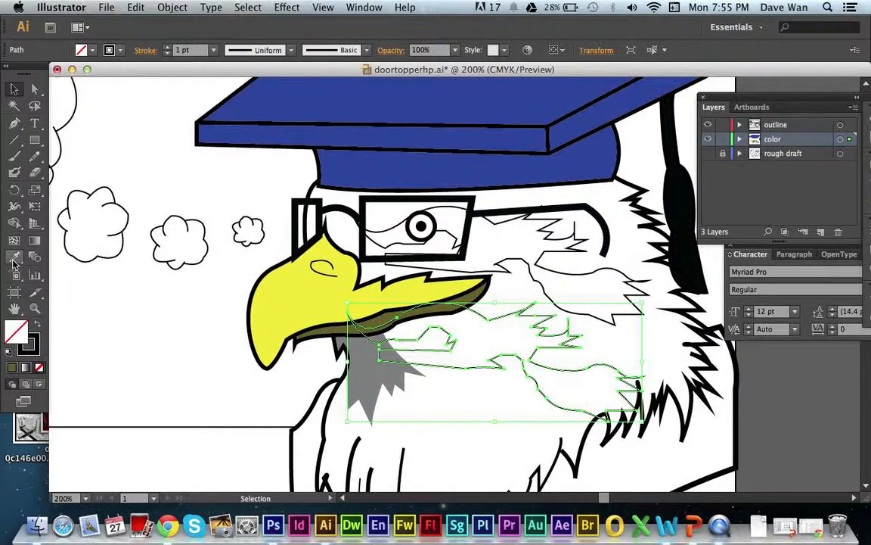
click(373, 357)
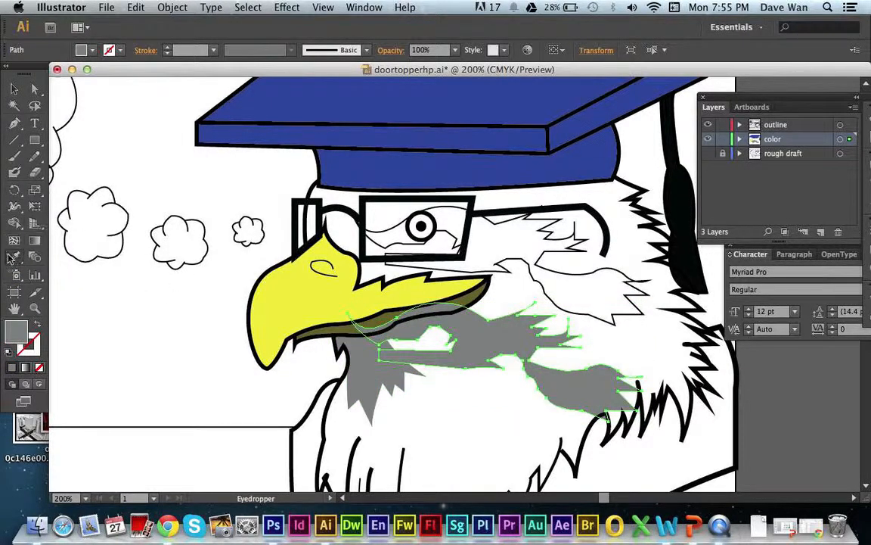
click(370, 371)
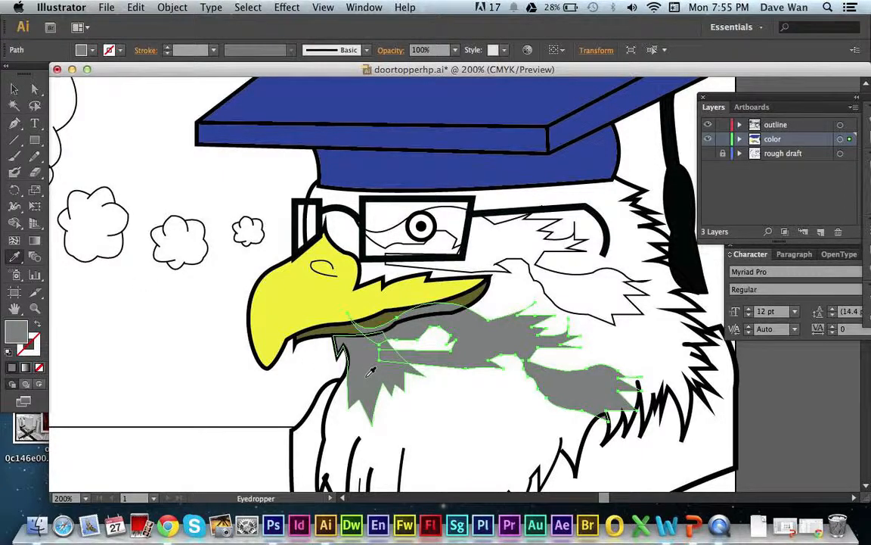
click(14, 89)
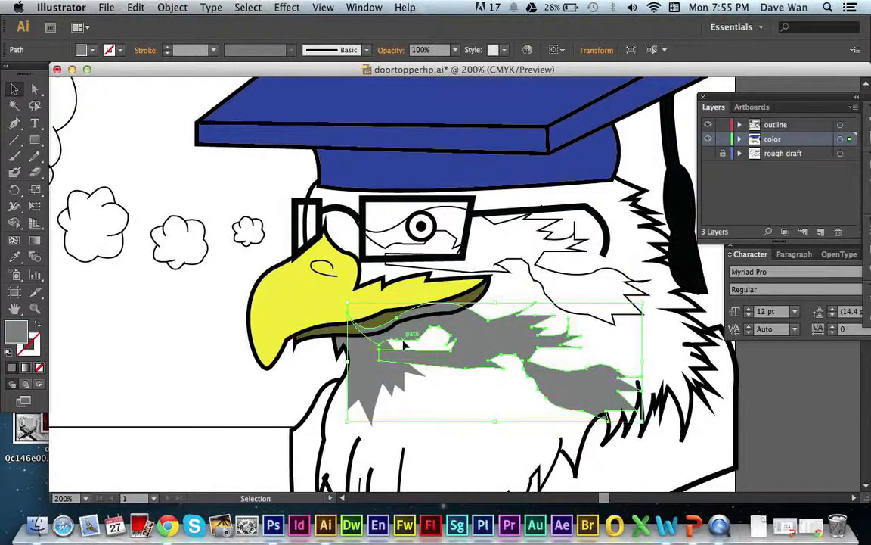
Move the gray feather marking up to align with its original outline around the eye and cheek, and deselect it.
click(488, 408)
drag(488, 344, 491, 244)
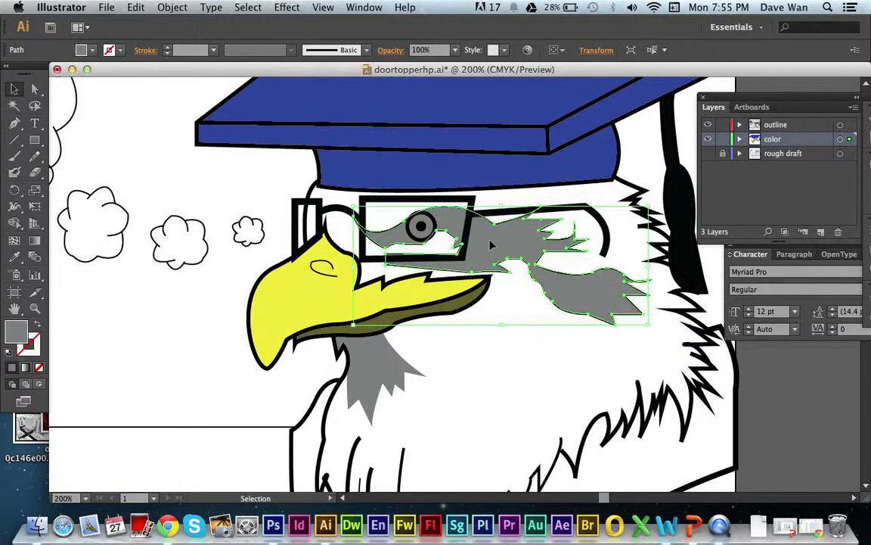
click(539, 344)
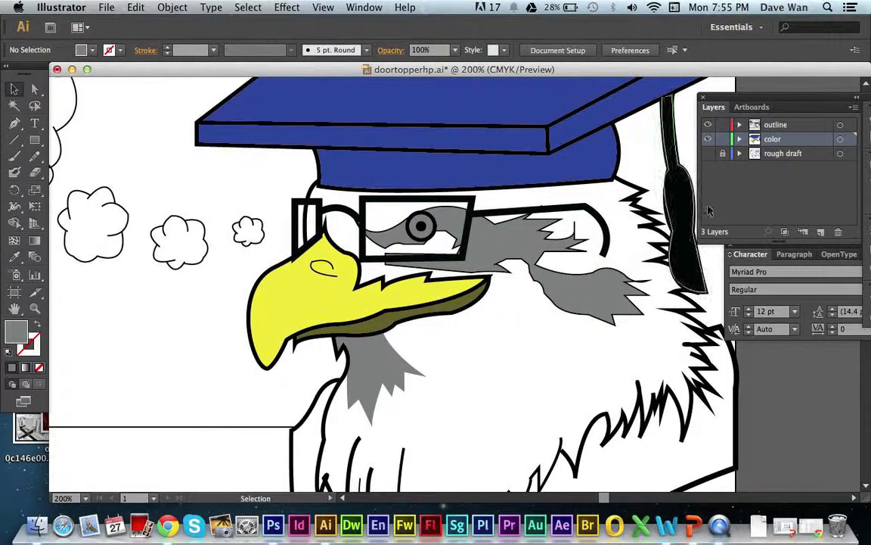
Show the rough draft layer to compare the coloring with the sketch, hide it again, and make the outline layer active.
click(707, 156)
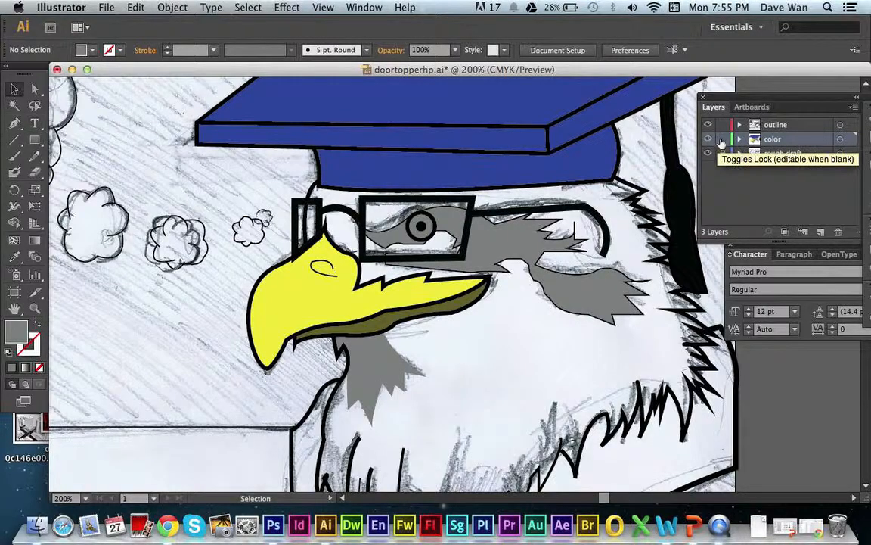
click(707, 155)
click(722, 125)
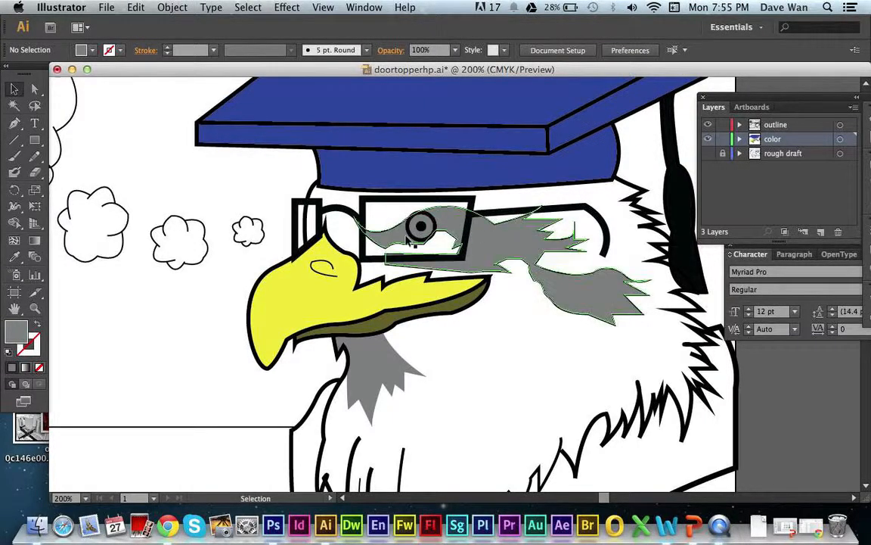
click(764, 124)
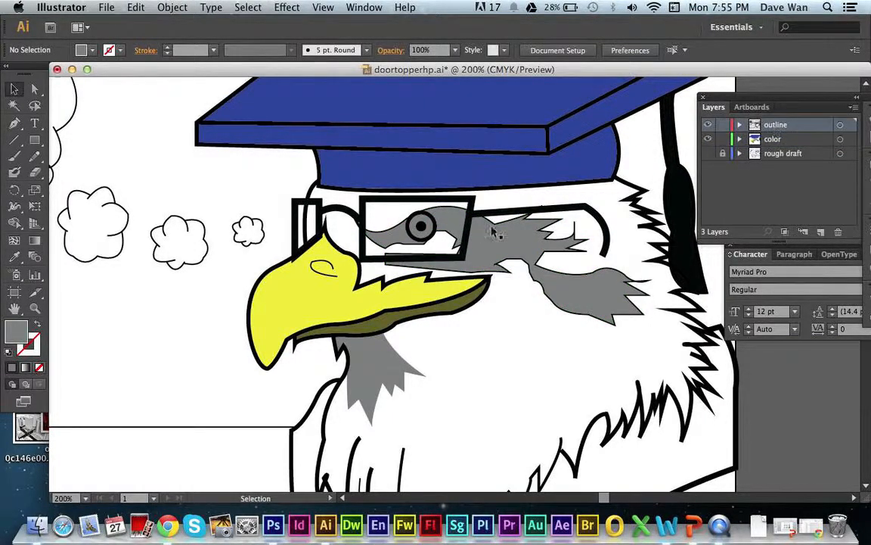
Copy the eye's circular outline and paste the copy onto the color layer.
key(a)
click(416, 229)
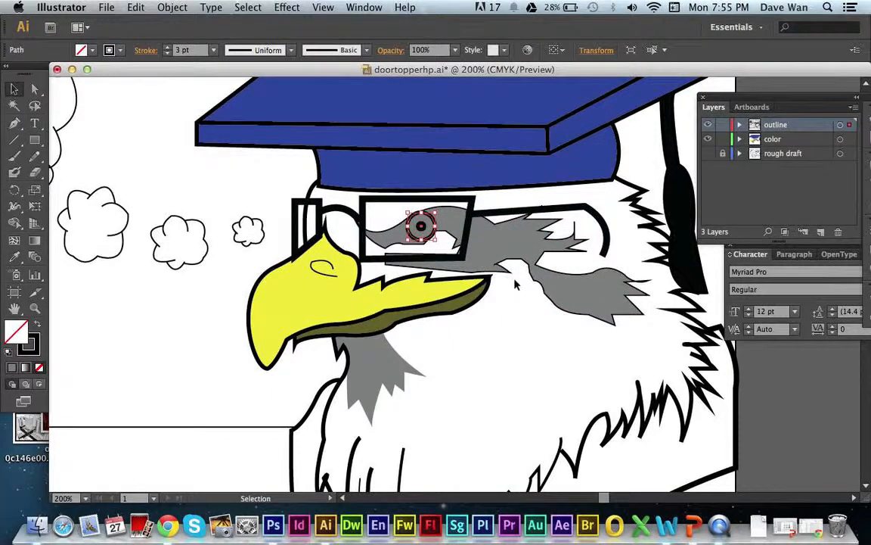
key(v)
click(769, 141)
click(454, 285)
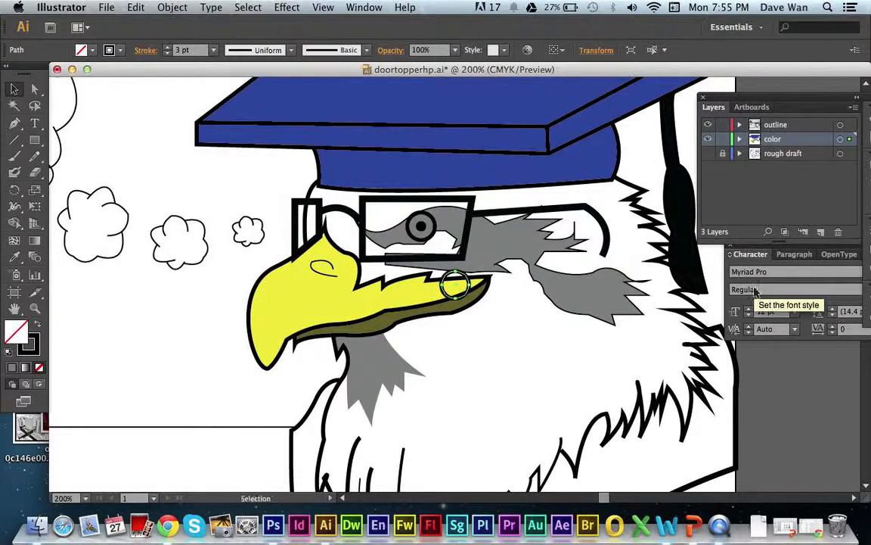
Fill the pasted circle with white (FFFFFF) without a stroke, align it under the eye's outline, and deselect it.
click(35, 327)
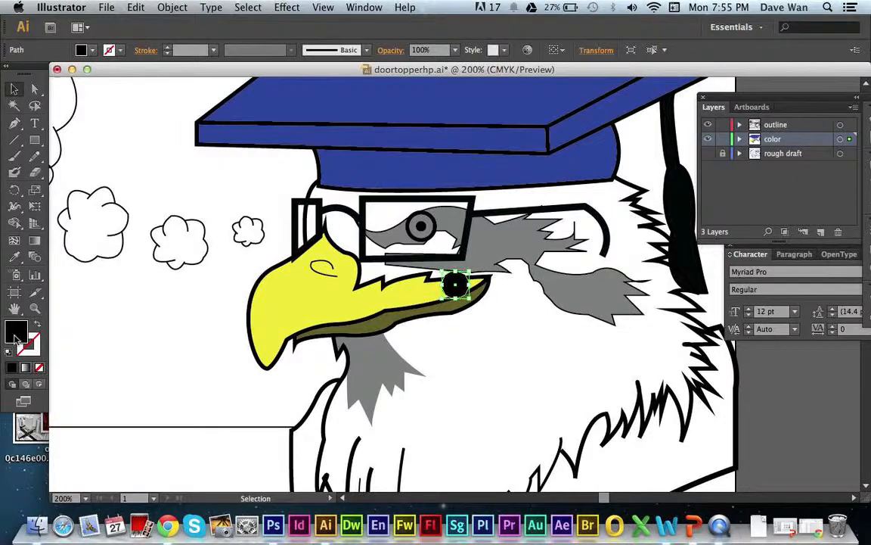
double_click(15, 337)
drag(341, 213, 236, 174)
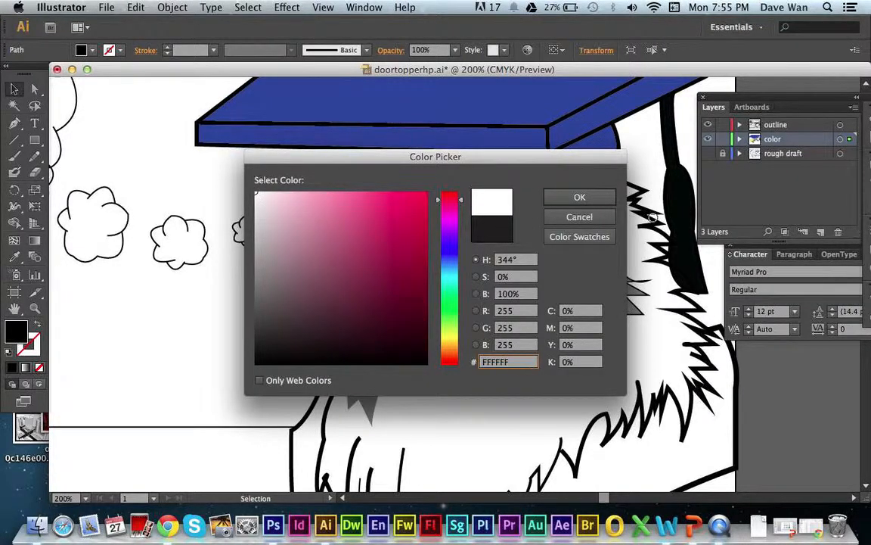
click(579, 196)
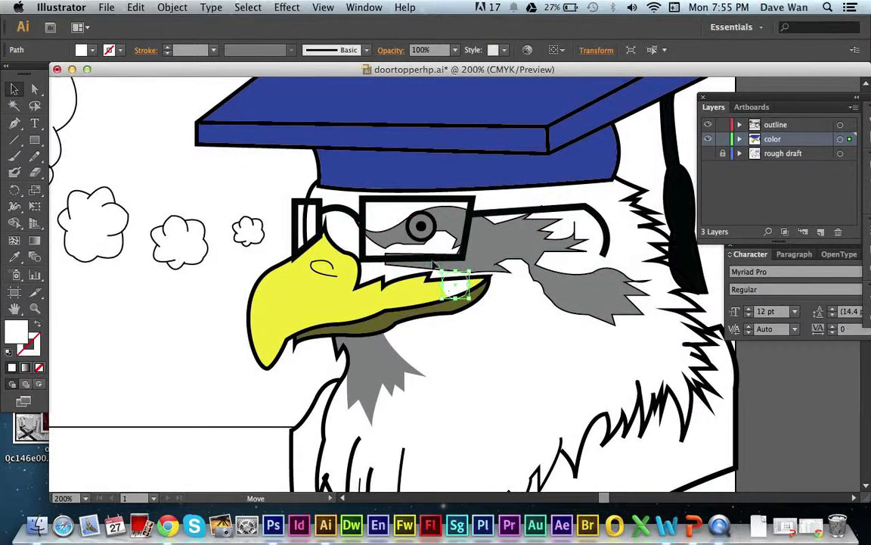
drag(450, 283, 420, 227)
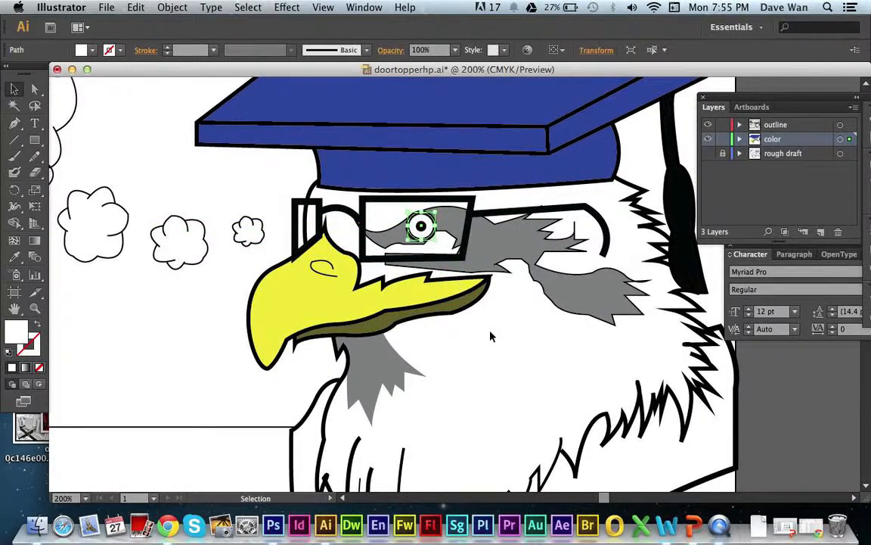
click(535, 370)
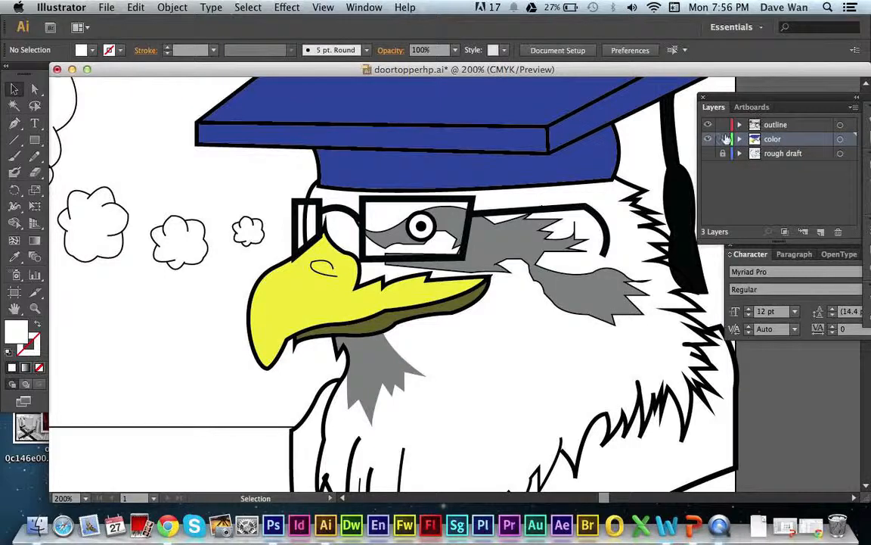
Paste another eye circle onto the outline layer and apply the eye's white fill without a stroke using the Eyedropper.
click(771, 124)
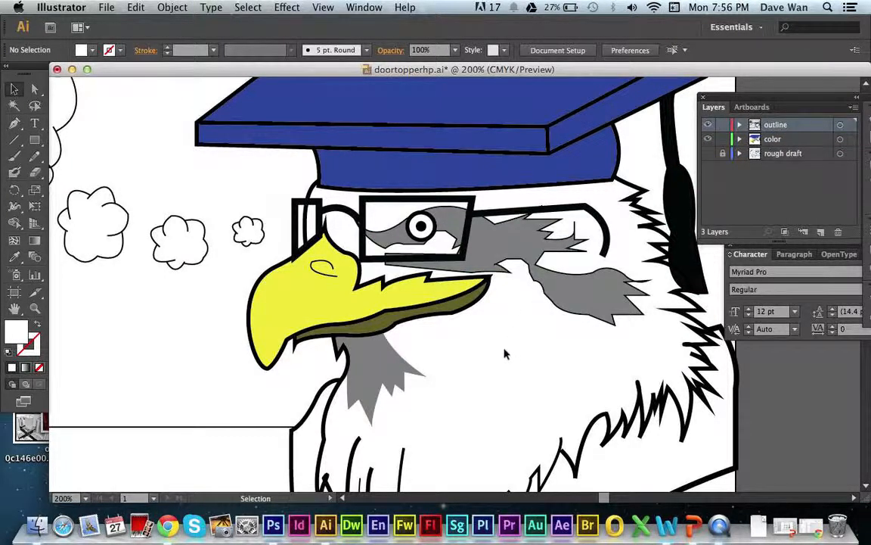
key(a)
key(super+v)
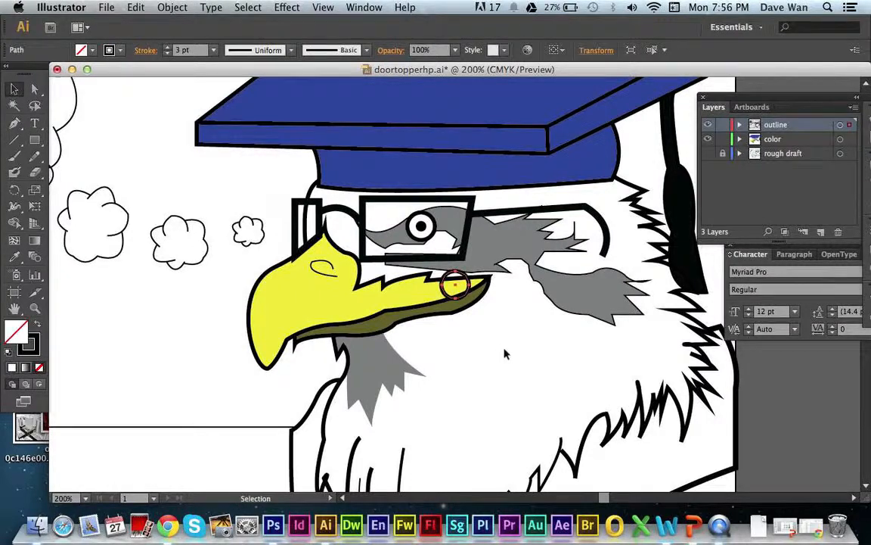
click(13, 257)
click(398, 269)
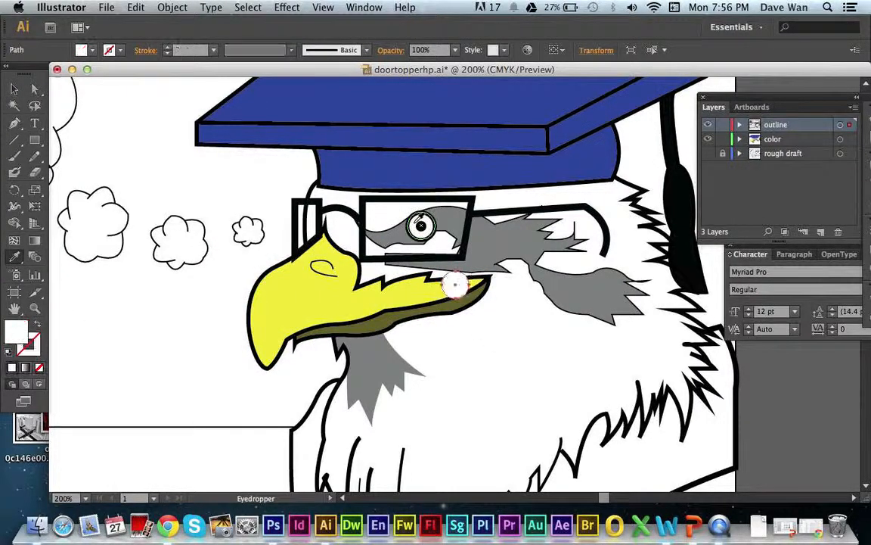
click(14, 89)
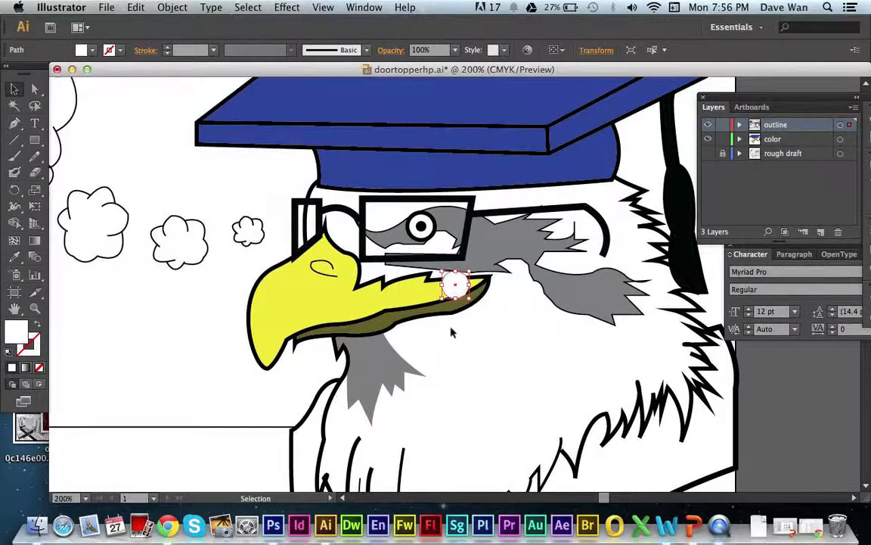
Shrink the new white circle into a small highlight on the upper-left part of the pupil and deselect it.
drag(438, 302, 419, 224)
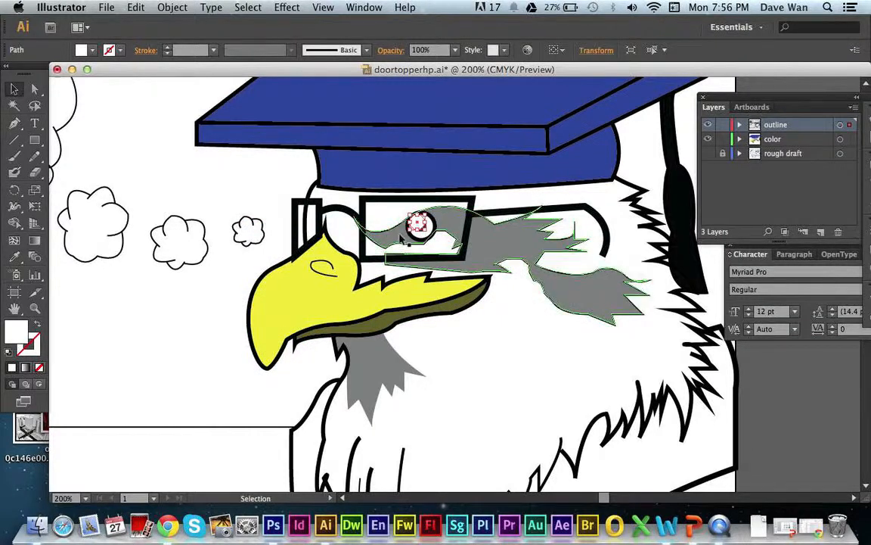
mouse_move(417, 224)
mouse_down()
mouse_move(401, 227)
mouse_move(418, 224)
mouse_up()
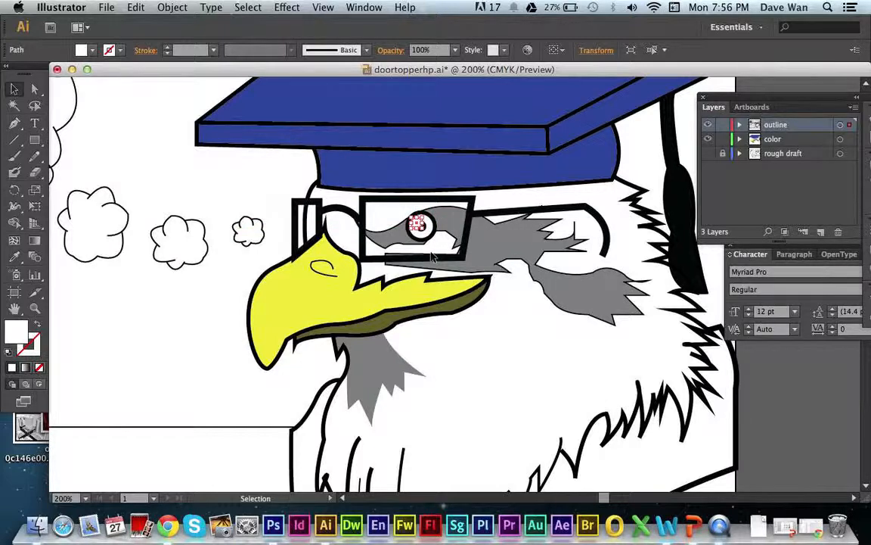
click(274, 189)
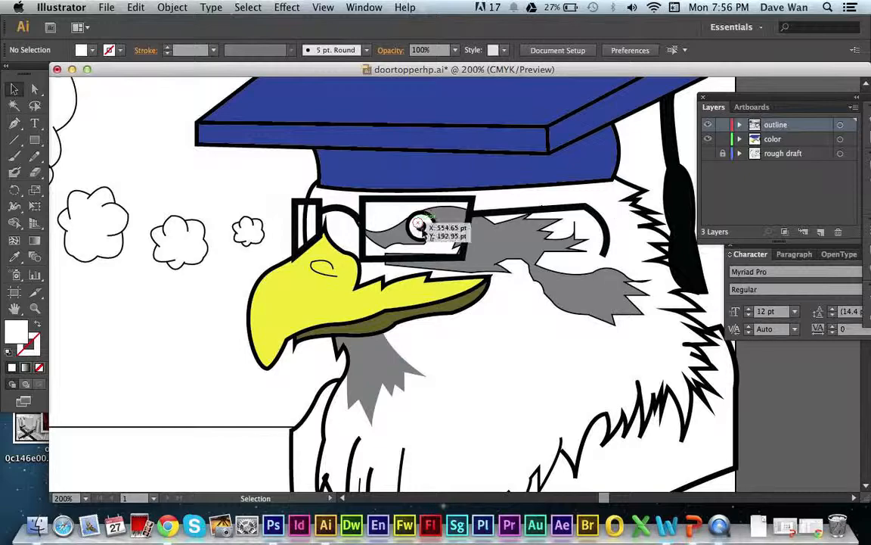
Show the rough draft layer for comparison, hide it again, and view the whole illustration at 100%.
click(708, 153)
click(708, 153)
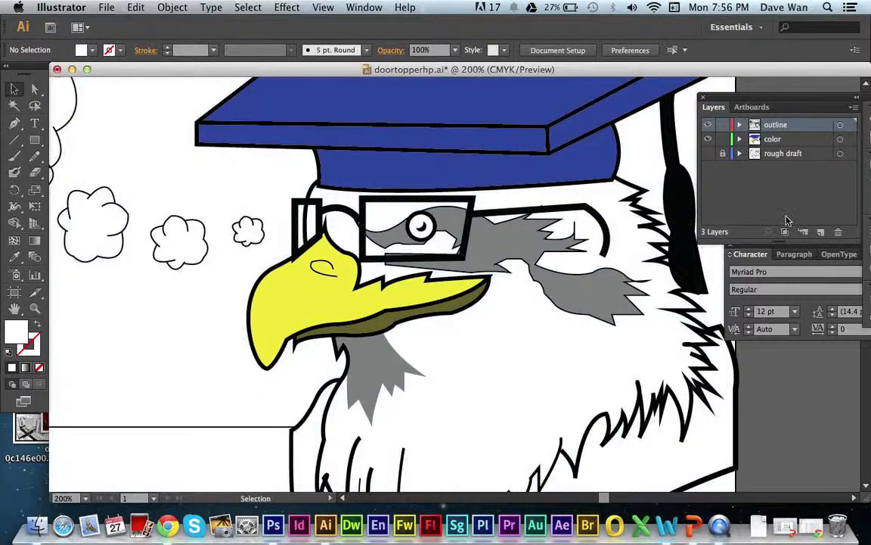
key(super+1)
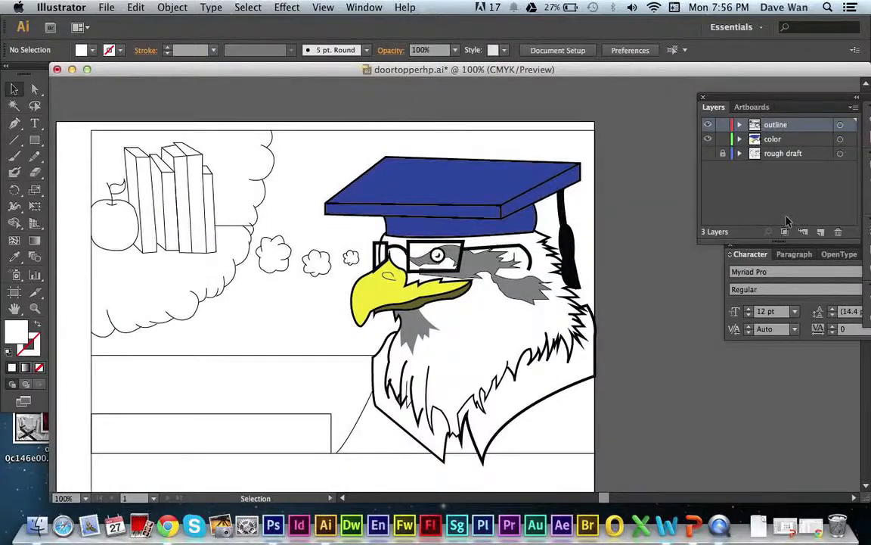